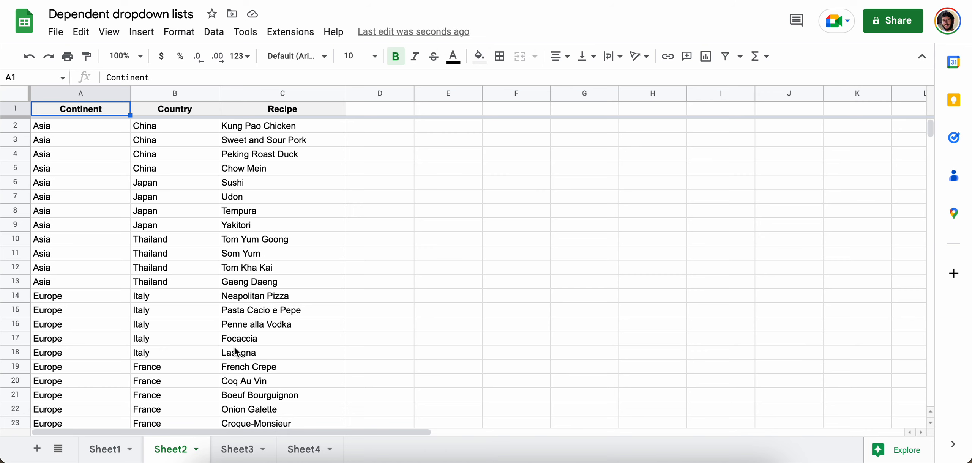
Step: Review the full list of continents, countries and recipes on Sheet2
{"action": "scroll", "coordinate": [183, 304], "scroll_direction": "down", "scroll_amount": 7}
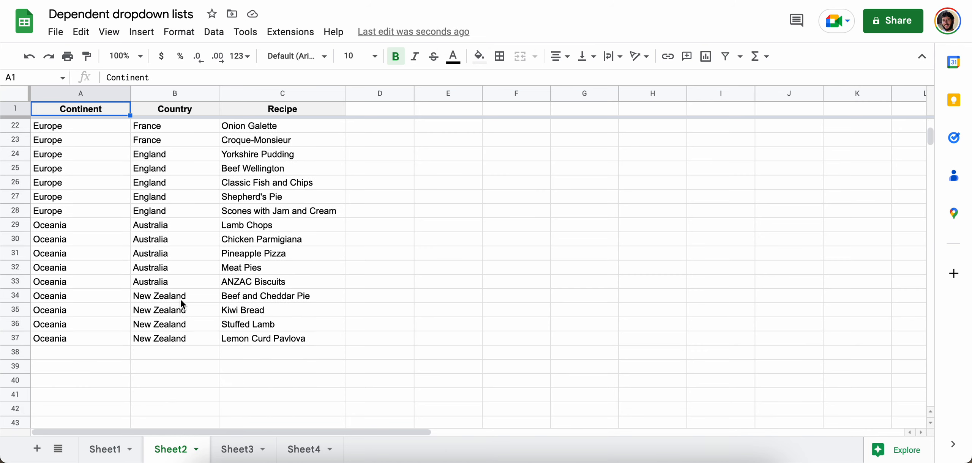
{"action": "scroll", "coordinate": [181, 301], "scroll_direction": "down", "scroll_amount": 20}
{"action": "scroll", "coordinate": [181, 301], "scroll_direction": "up", "scroll_amount": 20}
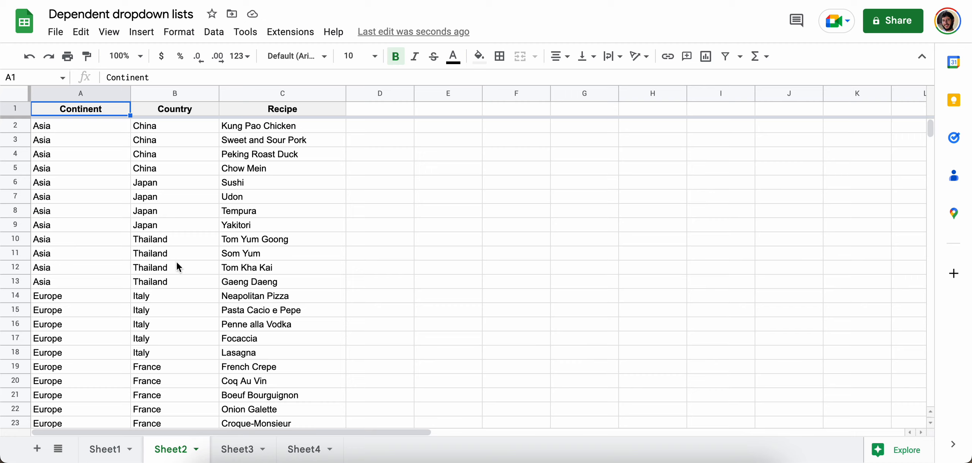
Step: Insert a dropdown in cell B1 of Sheet3 with the criteria Dropdown (from a range)
{"action": "left_click", "coordinate": [242, 449]}
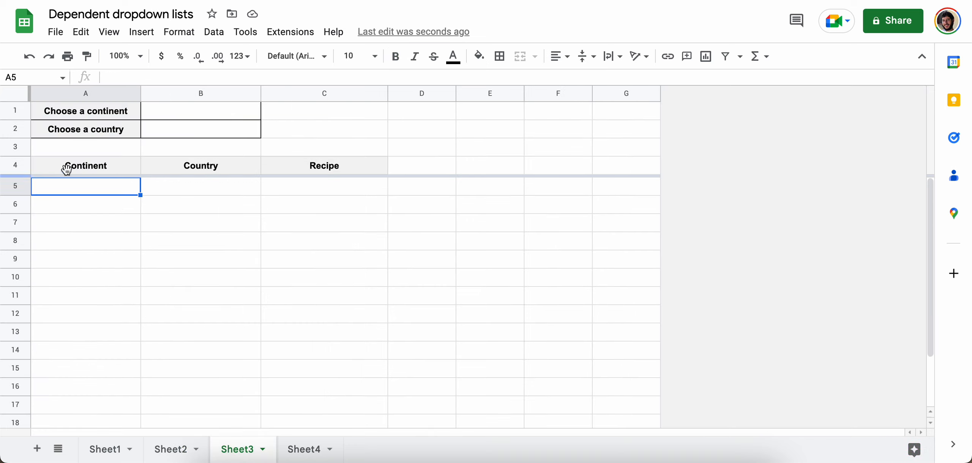
{"action": "left_click", "coordinate": [170, 118]}
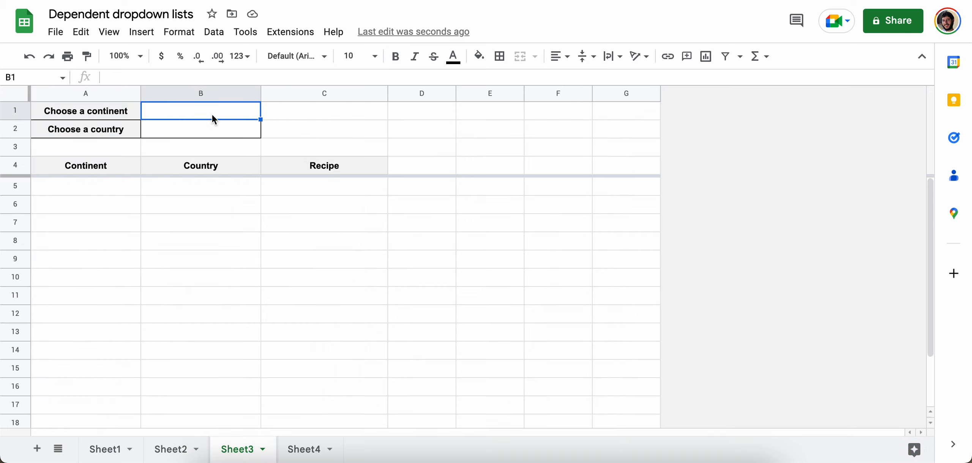
{"action": "left_click", "coordinate": [141, 32]}
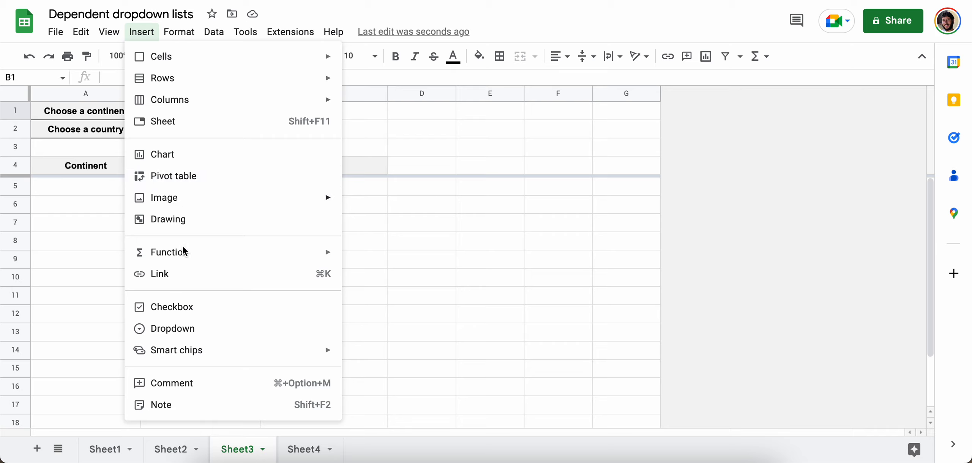
{"action": "left_click", "coordinate": [189, 329]}
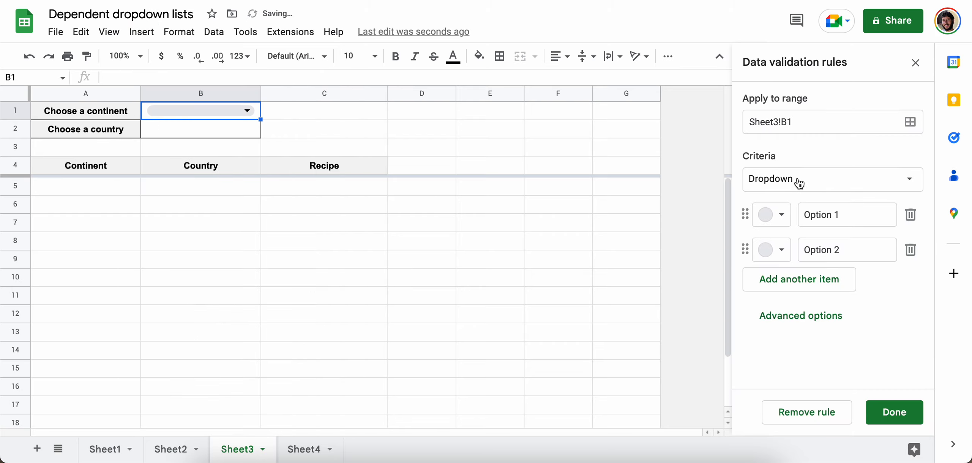
{"action": "left_click", "coordinate": [828, 184]}
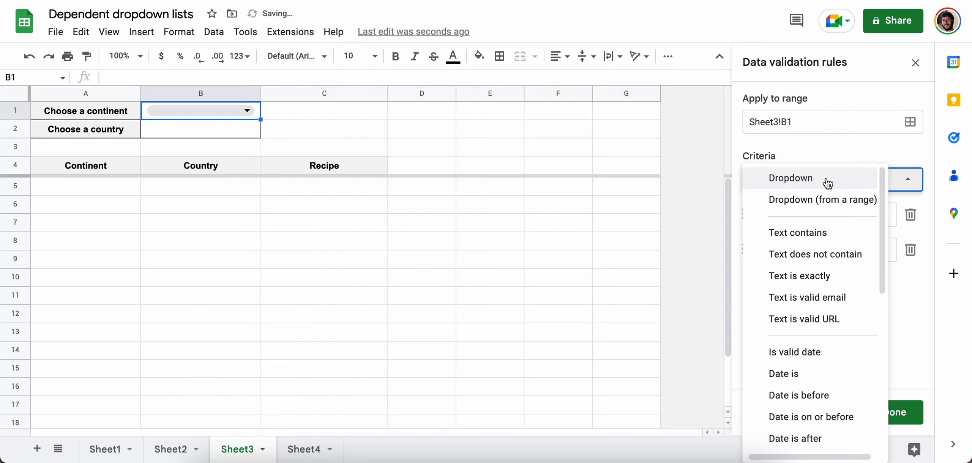
{"action": "left_click", "coordinate": [831, 202]}
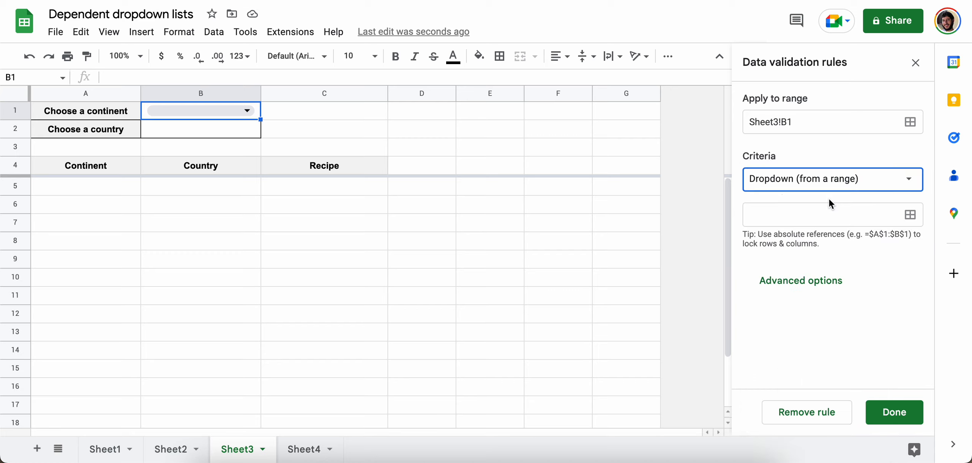
Step: Set the source of the B1 dropdown to the open-ended continent range Sheet2!A2:A
{"action": "left_click", "coordinate": [909, 215]}
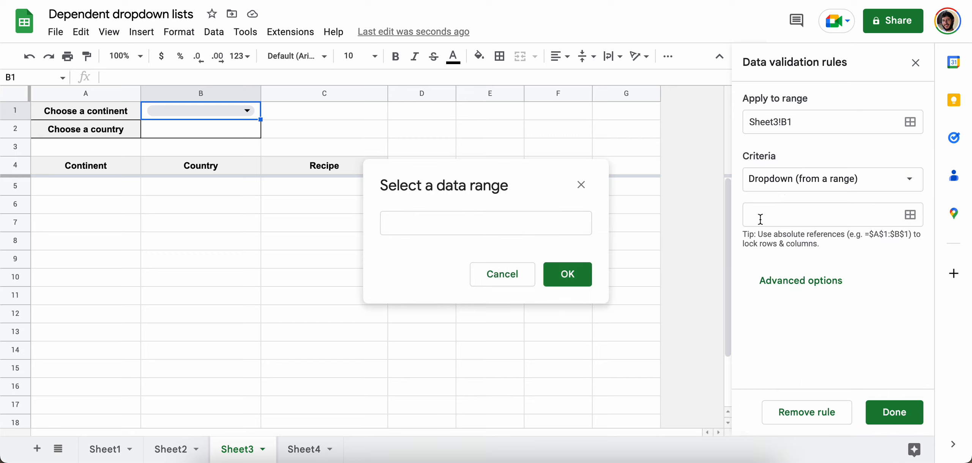
{"action": "left_click", "coordinate": [176, 449]}
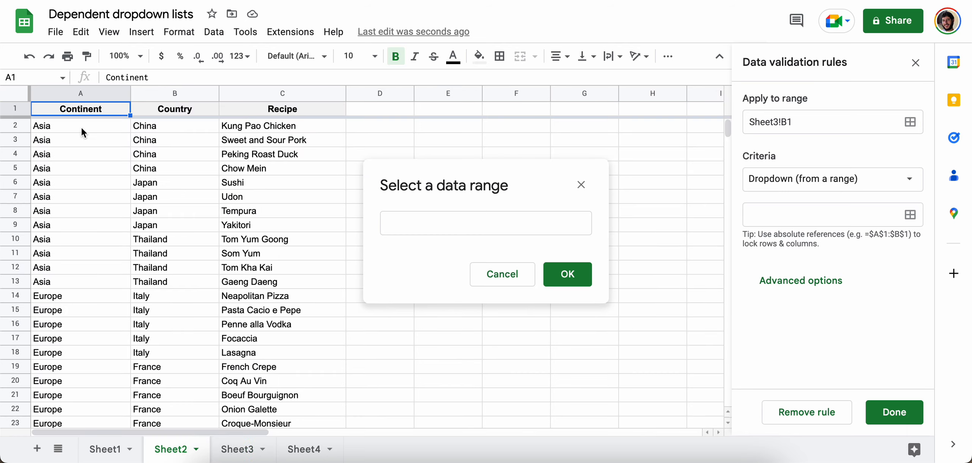
{"action": "left_click_drag", "start_coordinate": [74, 126], "coordinate": [80, 211]}
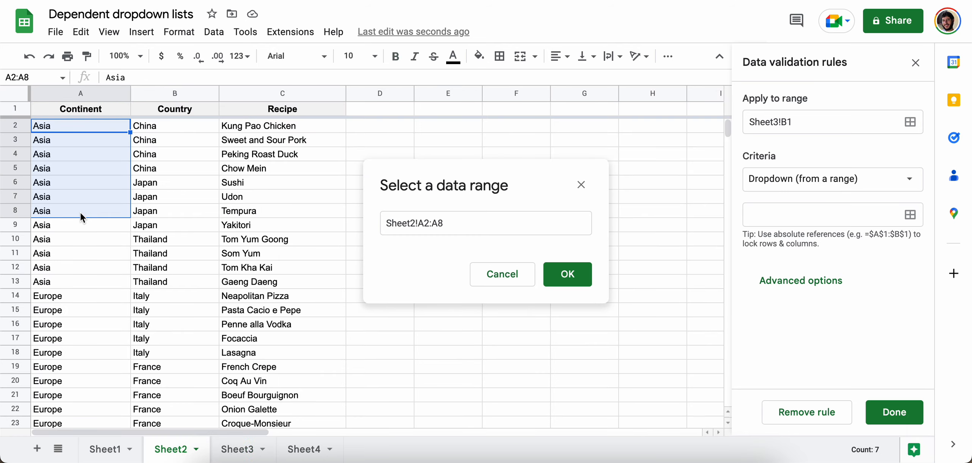
{"action": "left_click", "coordinate": [461, 223]}
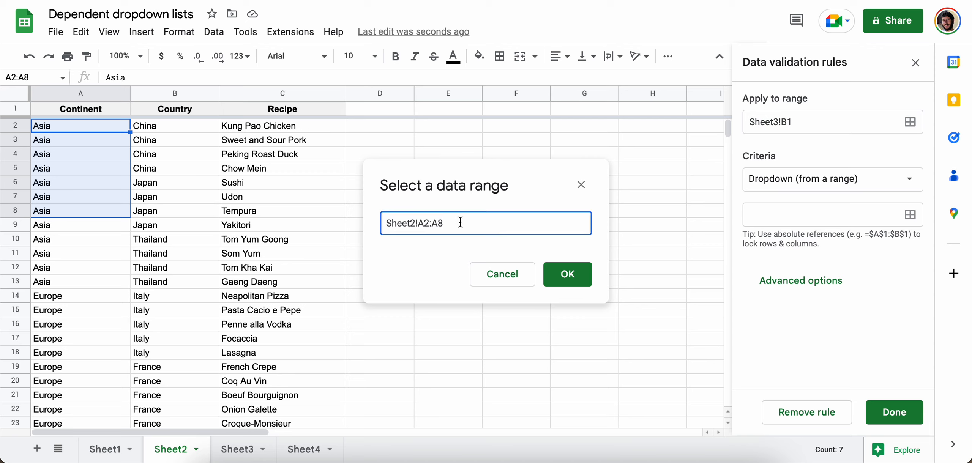
{"action": "key", "text": "BackSpace"}
{"action": "left_click", "coordinate": [582, 278]}
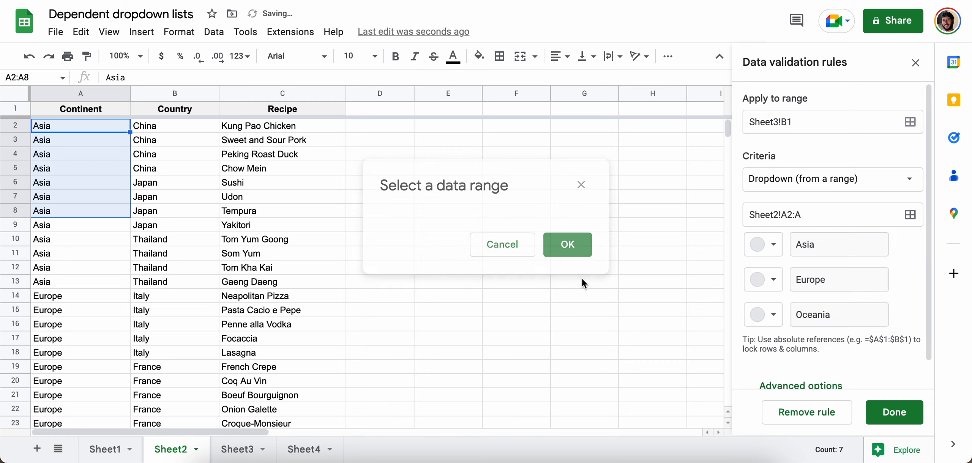
Step: Set the continent dropdown's display style to Arrow and save the rule
{"action": "scroll", "coordinate": [889, 331], "scroll_direction": "down", "scroll_amount": 1}
{"action": "left_click", "coordinate": [816, 359]}
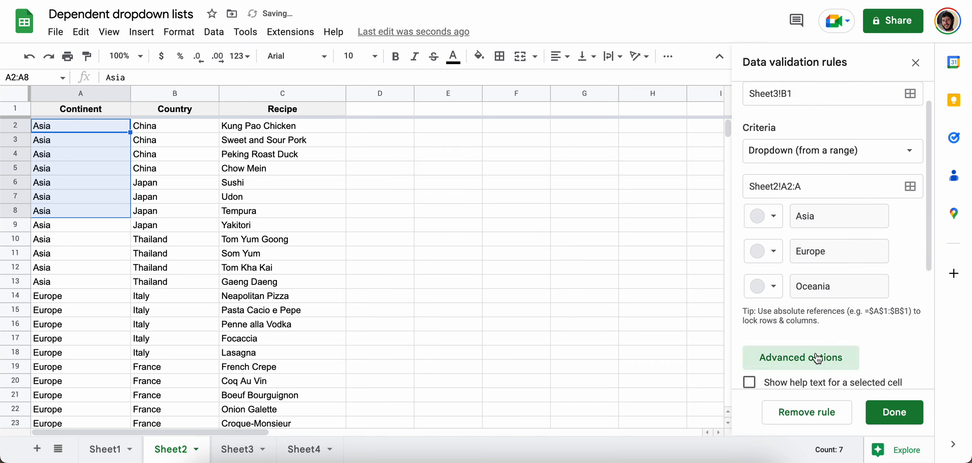
{"action": "left_click", "coordinate": [751, 333]}
{"action": "left_click", "coordinate": [887, 409]}
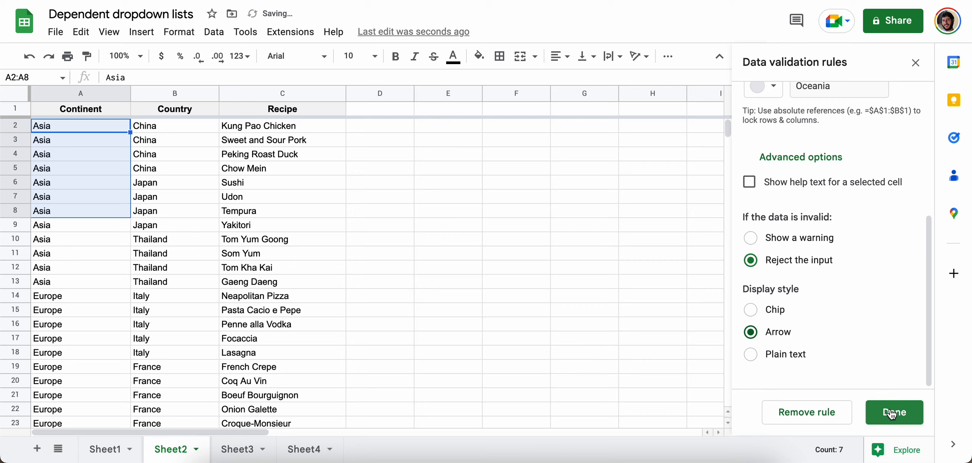
Step: Choose Asia from the continent dropdown in cell B1 of Sheet3
{"action": "left_click", "coordinate": [249, 450]}
{"action": "left_click", "coordinate": [253, 110]}
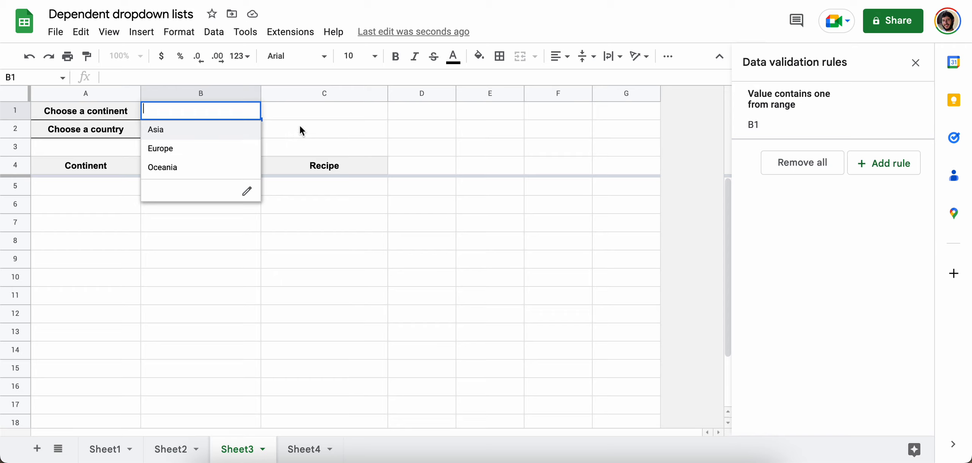
{"action": "left_click", "coordinate": [225, 131]}
Step: Examine on Sheet2 which countries belong to Asia and which belong to Europe
{"action": "left_click", "coordinate": [205, 133]}
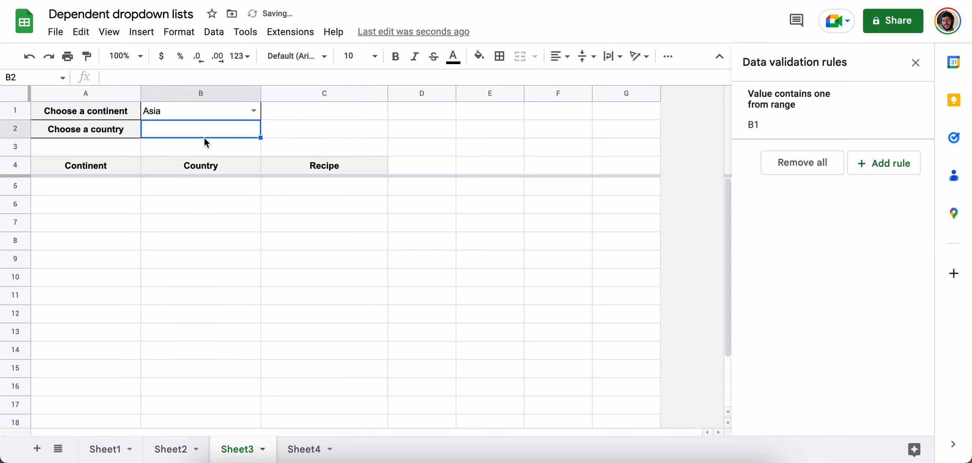
{"action": "left_click", "coordinate": [163, 115]}
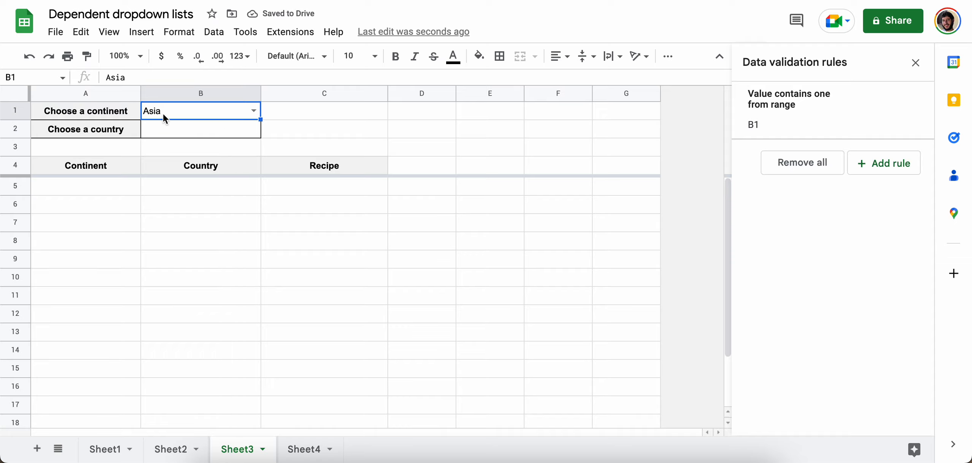
{"action": "left_click", "coordinate": [196, 447]}
{"action": "left_click", "coordinate": [168, 144]}
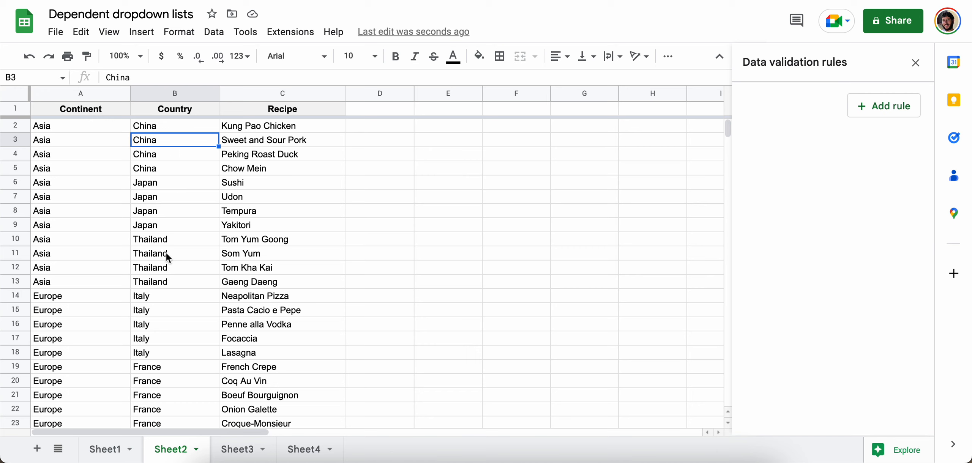
{"action": "left_click", "coordinate": [156, 254]}
{"action": "scroll", "coordinate": [155, 255], "scroll_direction": "down", "scroll_amount": 3}
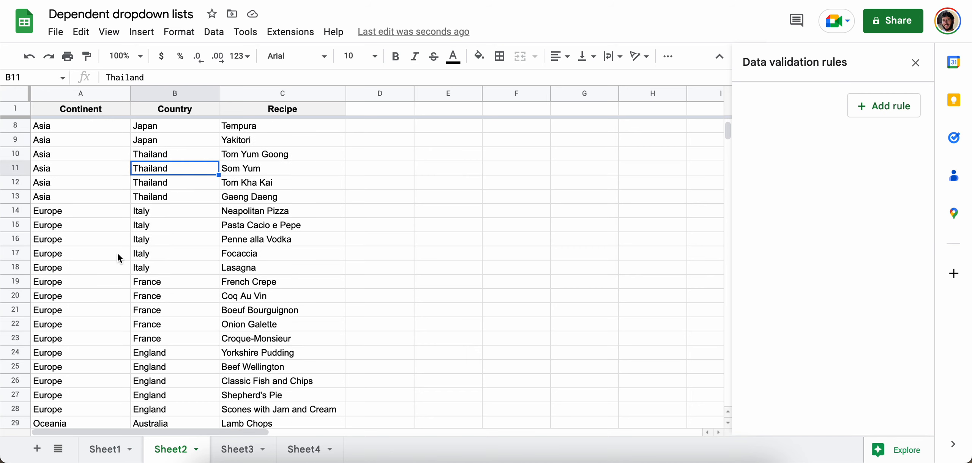
{"action": "left_click", "coordinate": [76, 253]}
{"action": "left_click", "coordinate": [151, 254]}
{"action": "left_click", "coordinate": [155, 311]}
{"action": "left_click", "coordinate": [166, 367]}
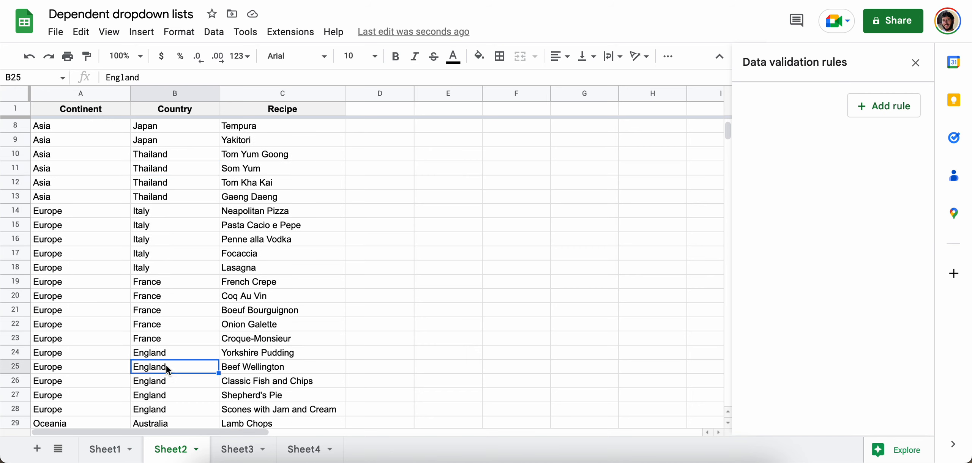
Step: Insert a dropdown in cell B2 of Sheet3 with the criteria Dropdown (from a range)
{"action": "left_click", "coordinate": [237, 449]}
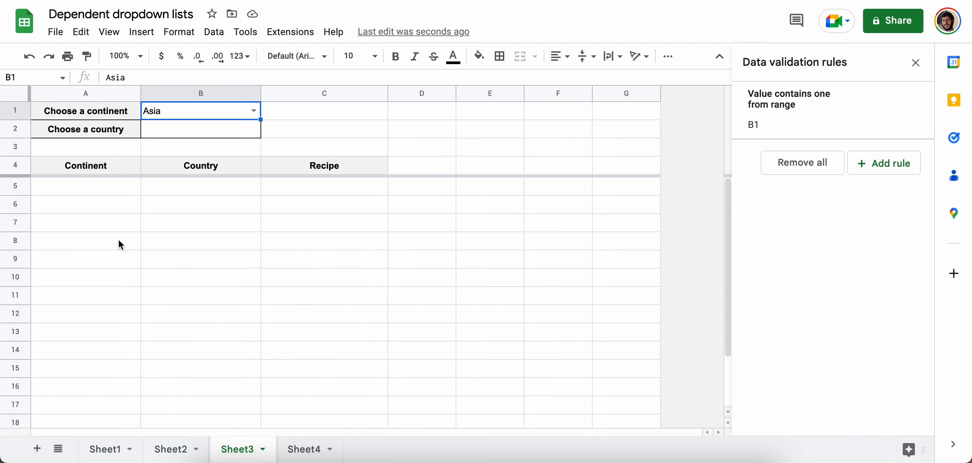
{"action": "left_click", "coordinate": [212, 132]}
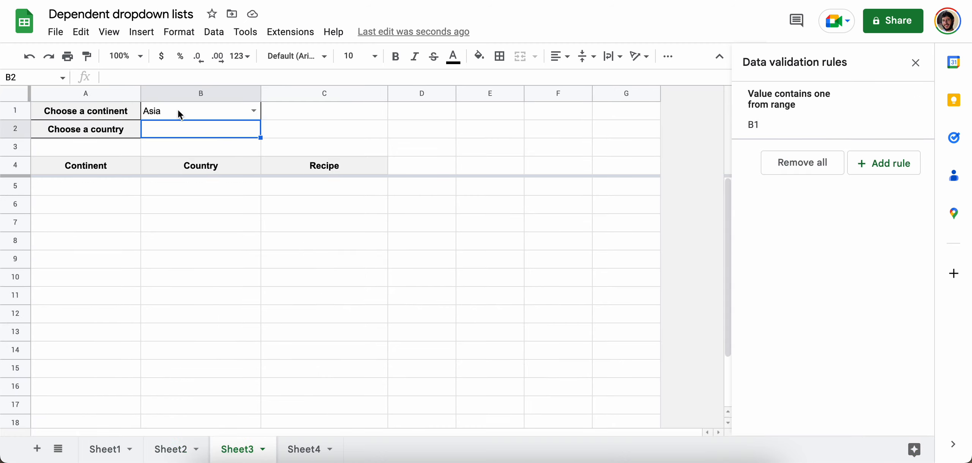
{"action": "left_click", "coordinate": [141, 32]}
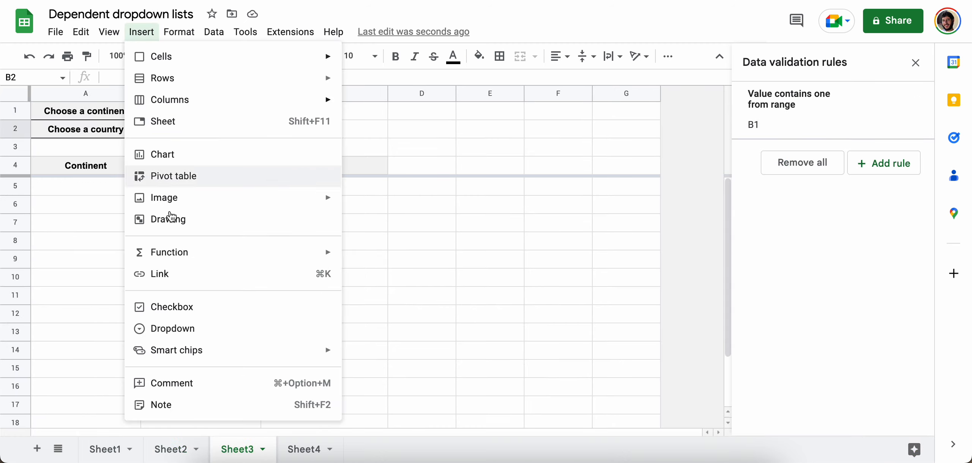
{"action": "left_click", "coordinate": [183, 326]}
{"action": "left_click", "coordinate": [870, 189]}
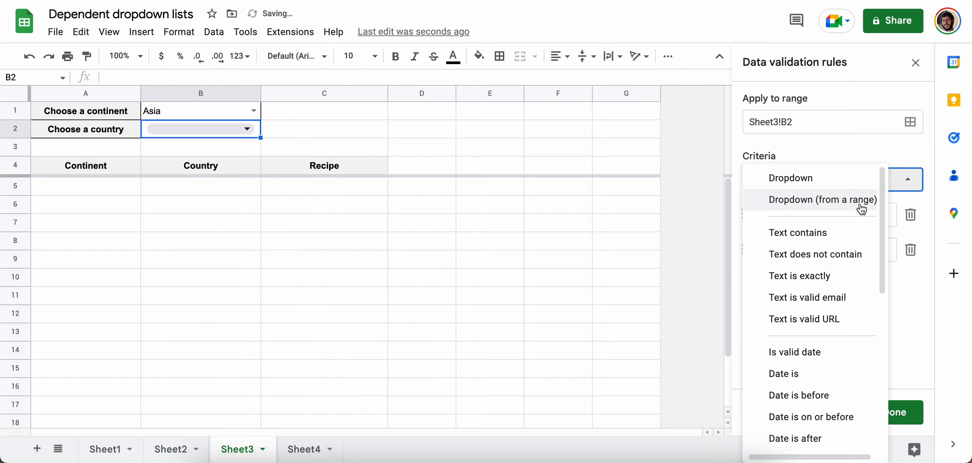
{"action": "left_click", "coordinate": [860, 200]}
Step: Set the source of the B2 dropdown to the open-ended country range Sheet2!B2:B
{"action": "left_click", "coordinate": [908, 216]}
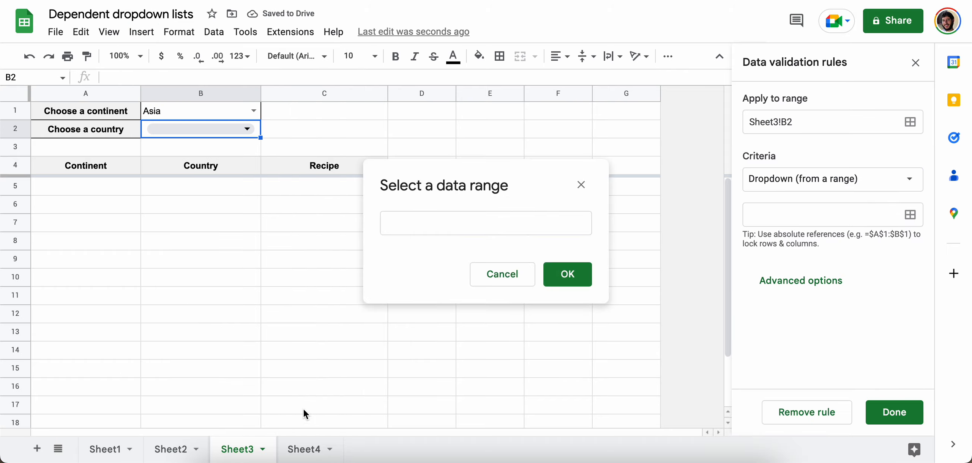
{"action": "left_click", "coordinate": [170, 449]}
{"action": "left_click_drag", "start_coordinate": [167, 125], "coordinate": [169, 172]}
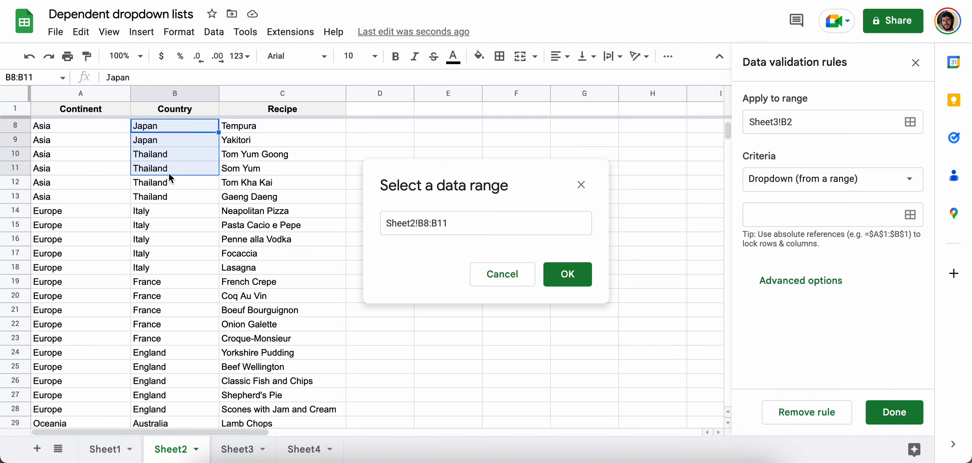
{"action": "scroll", "coordinate": [168, 172], "scroll_direction": "up", "scroll_amount": 2}
{"action": "left_click_drag", "start_coordinate": [157, 126], "coordinate": [159, 168]}
{"action": "left_click", "coordinate": [448, 220]}
{"action": "key", "text": "BackSpace"}
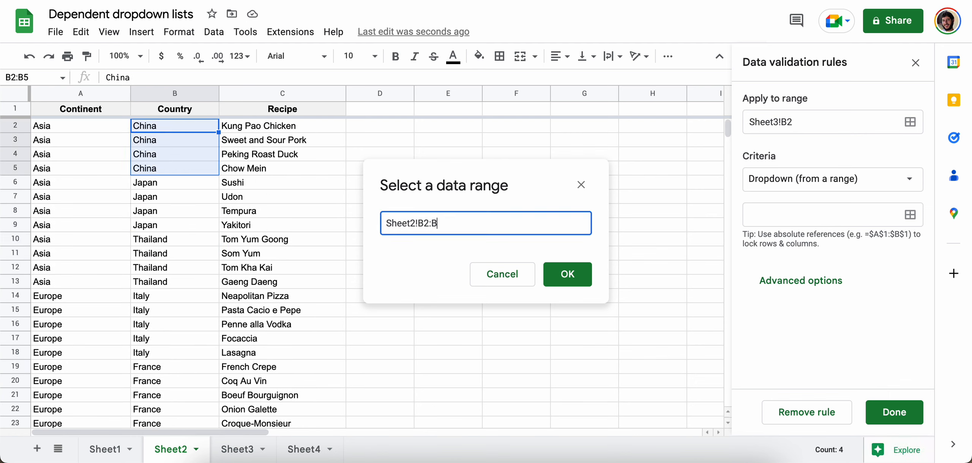
{"action": "left_click", "coordinate": [588, 278]}
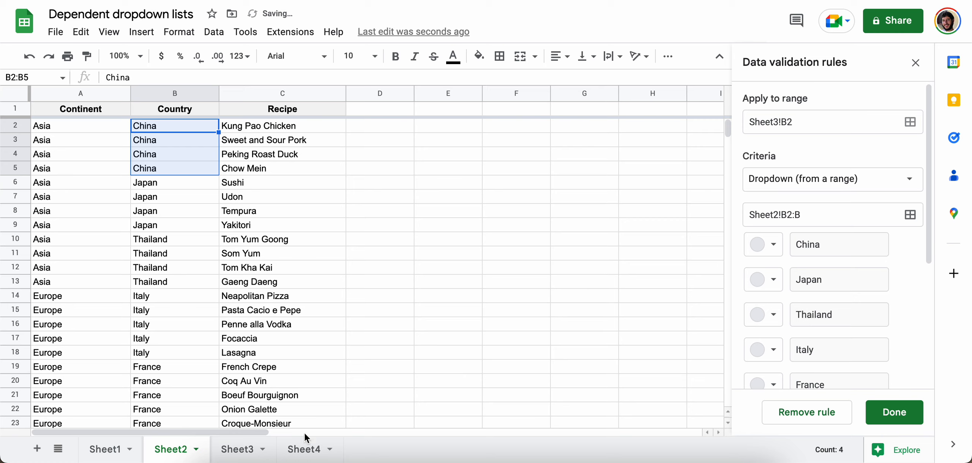
Step: Set the country dropdown's display style to Arrow and save the rule
{"action": "left_click", "coordinate": [238, 458]}
{"action": "scroll", "coordinate": [735, 331], "scroll_direction": "down", "scroll_amount": 5}
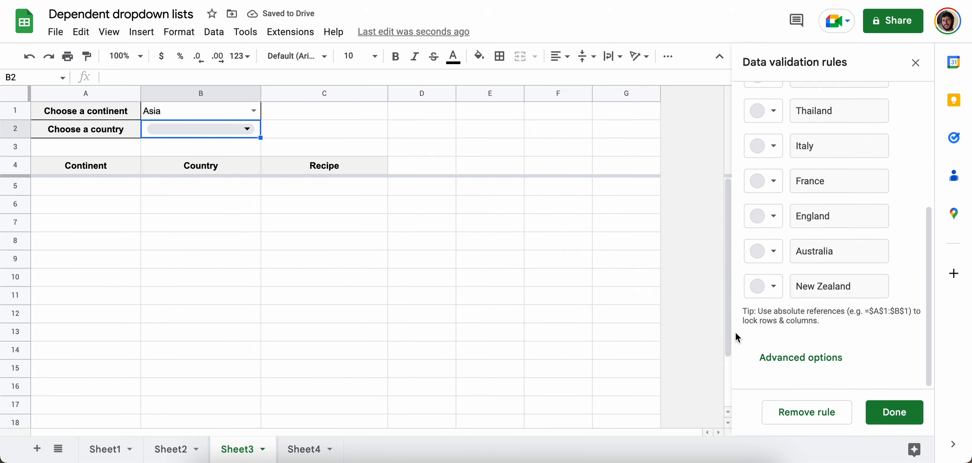
{"action": "left_click", "coordinate": [804, 356]}
{"action": "left_click", "coordinate": [760, 333]}
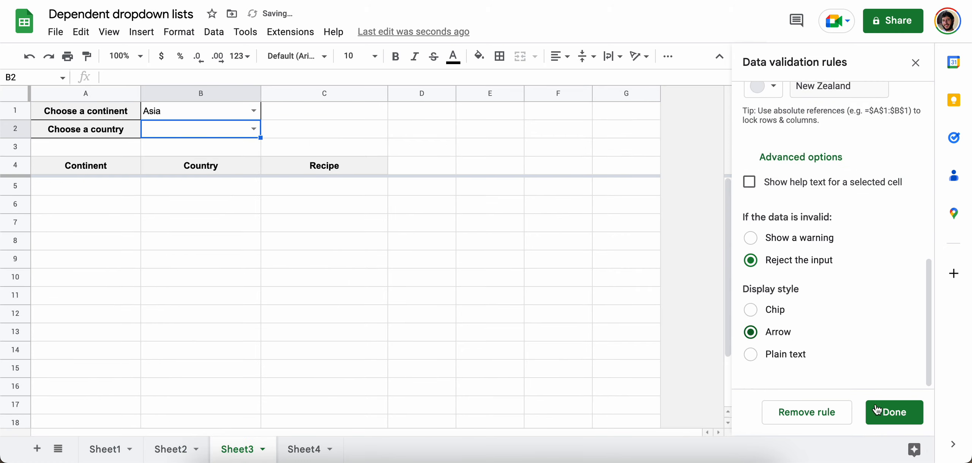
{"action": "left_click", "coordinate": [894, 413]}
Step: Check the choices offered by the country dropdown in B2, and remove its data validation rule
{"action": "left_click", "coordinate": [256, 134]}
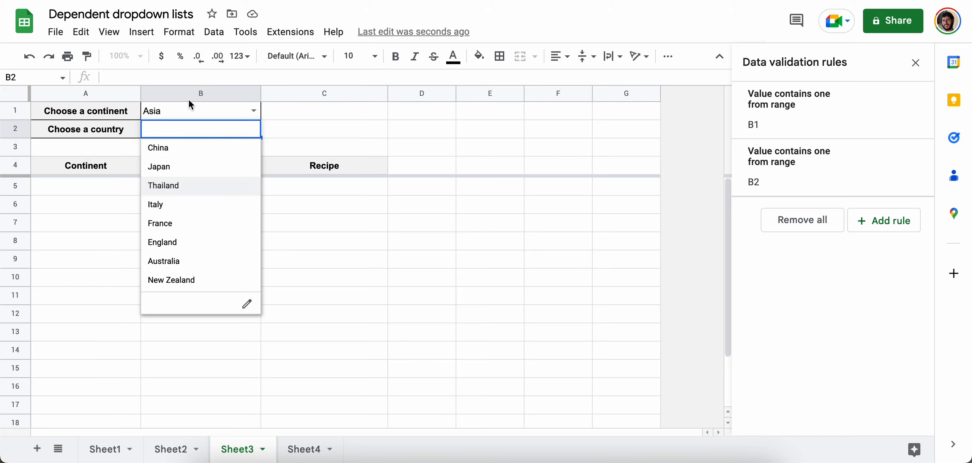
{"action": "left_click", "coordinate": [831, 167]}
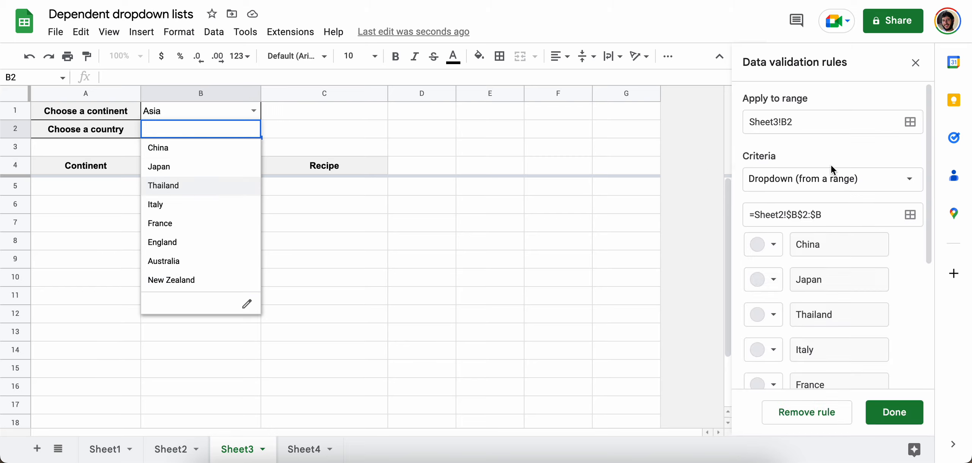
{"action": "scroll", "coordinate": [840, 249], "scroll_direction": "down", "scroll_amount": 5}
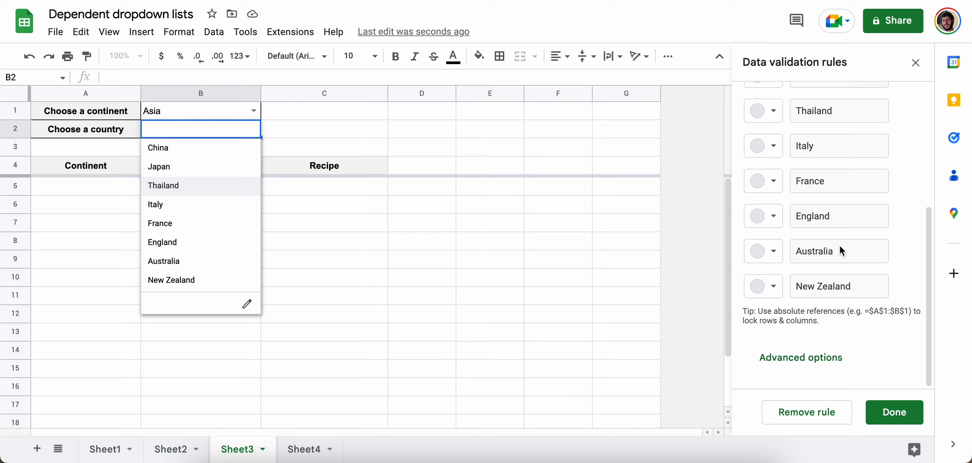
{"action": "left_click", "coordinate": [815, 421]}
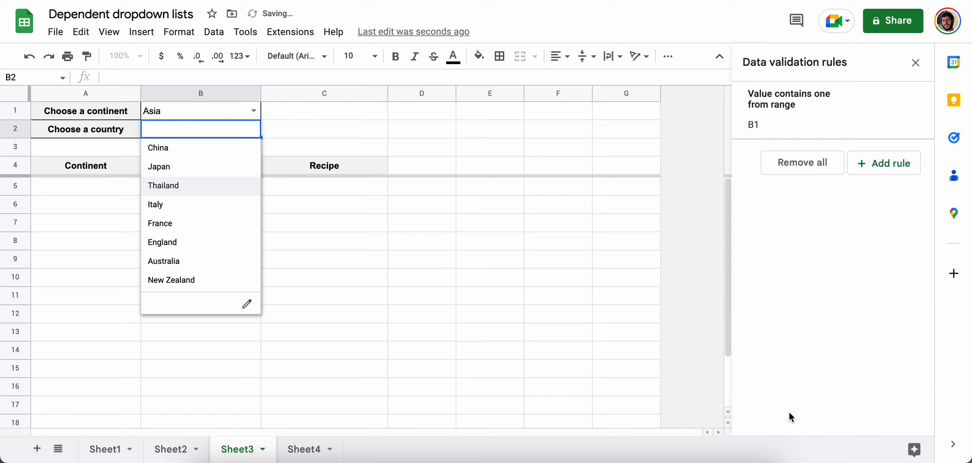
Step: Start a FILTER formula in cell A1 of Sheet4 with the open-ended country range Sheet2!B2:B as its range
{"action": "left_click", "coordinate": [277, 113]}
{"action": "left_click", "coordinate": [173, 108]}
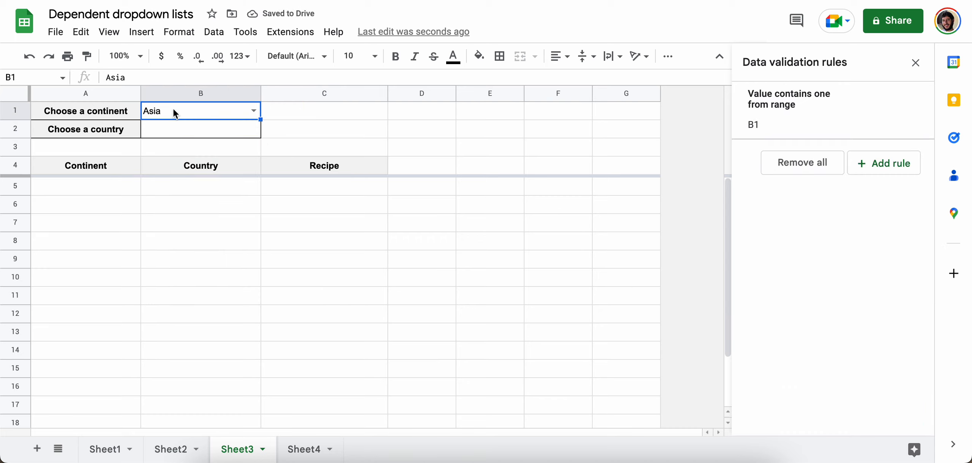
{"action": "left_click", "coordinate": [305, 450]}
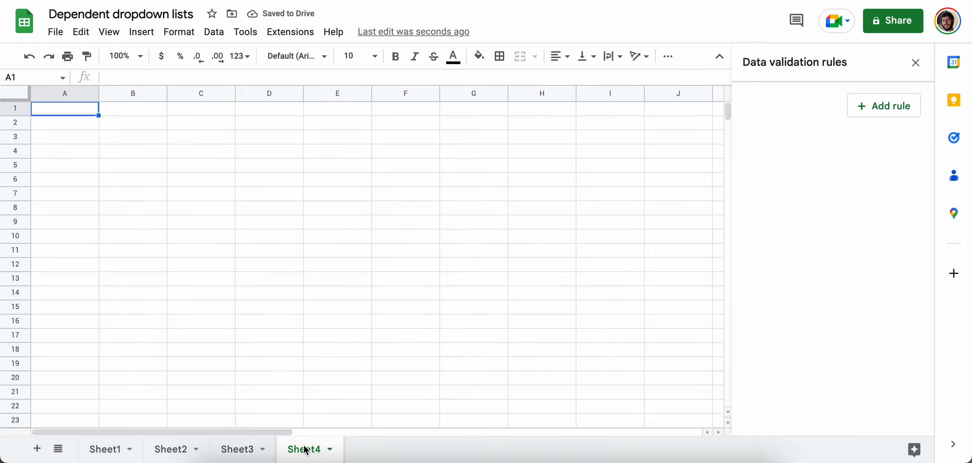
{"action": "type", "text": "="}
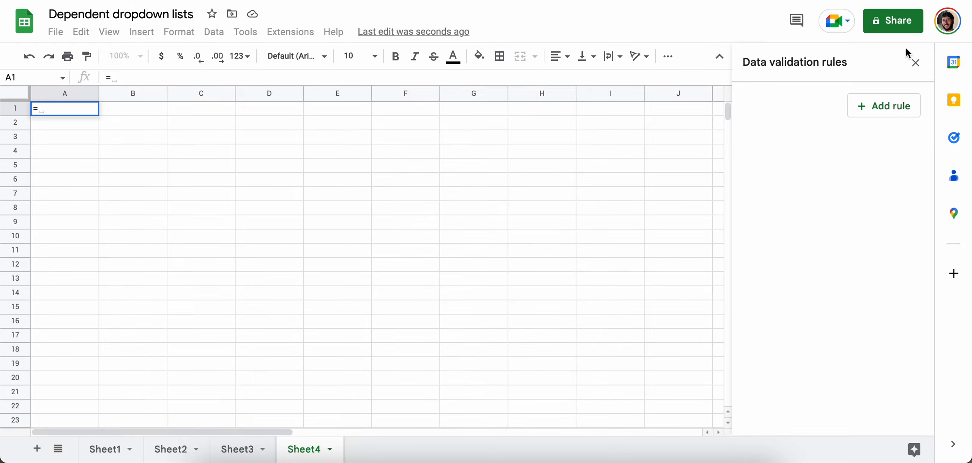
{"action": "left_click", "coordinate": [916, 62]}
{"action": "type", "text": "FILTER("}
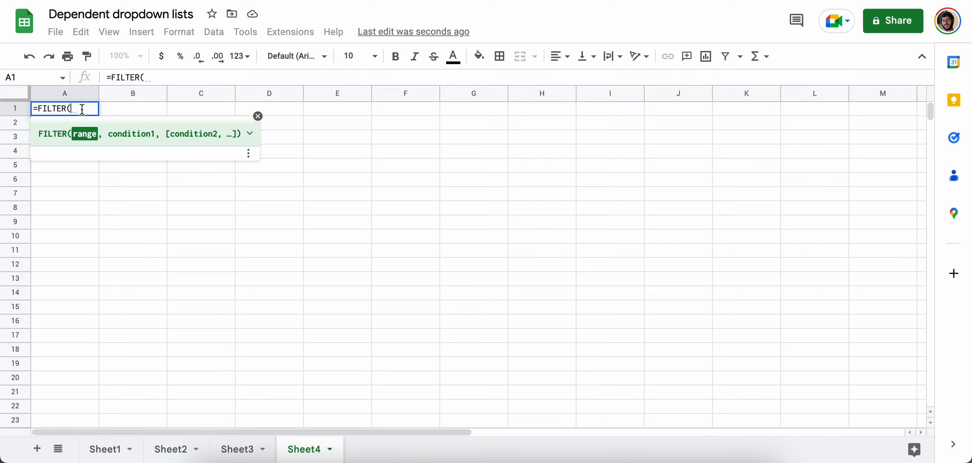
{"action": "left_click", "coordinate": [171, 451]}
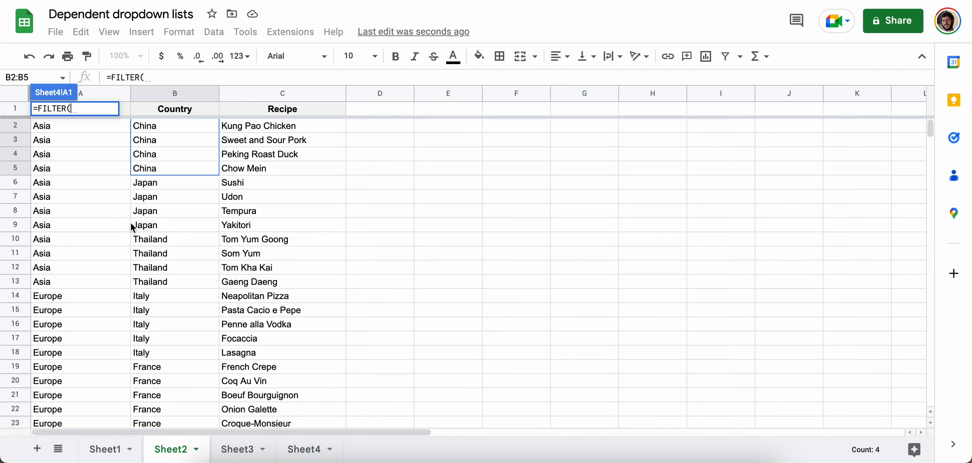
{"action": "left_click_drag", "start_coordinate": [161, 128], "coordinate": [166, 191]}
{"action": "key", "text": "BackSpace"}
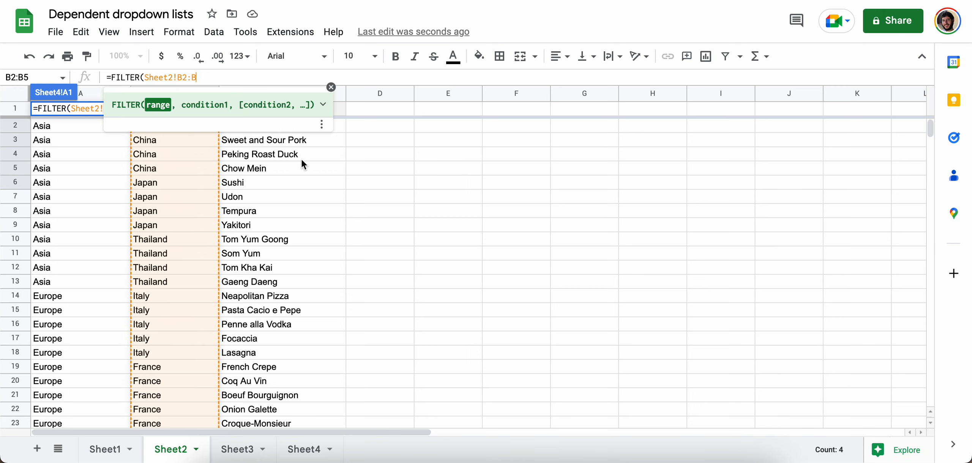
Step: Add the condition Sheet2!A2:A=Sheet3!B1 to the FILTER formula and enter it in Sheet4's cell A1
{"action": "type", "text": ","}
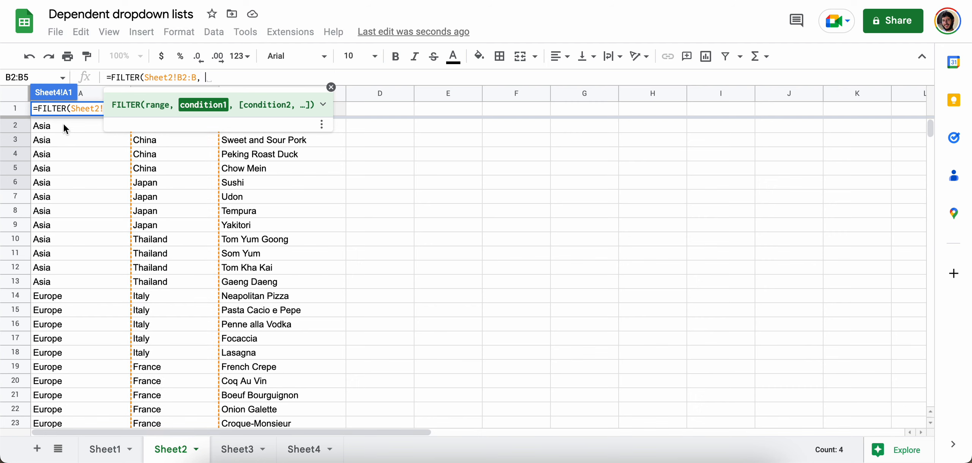
{"action": "left_click", "coordinate": [65, 127]}
{"action": "left_click_drag", "start_coordinate": [65, 127], "coordinate": [69, 184]}
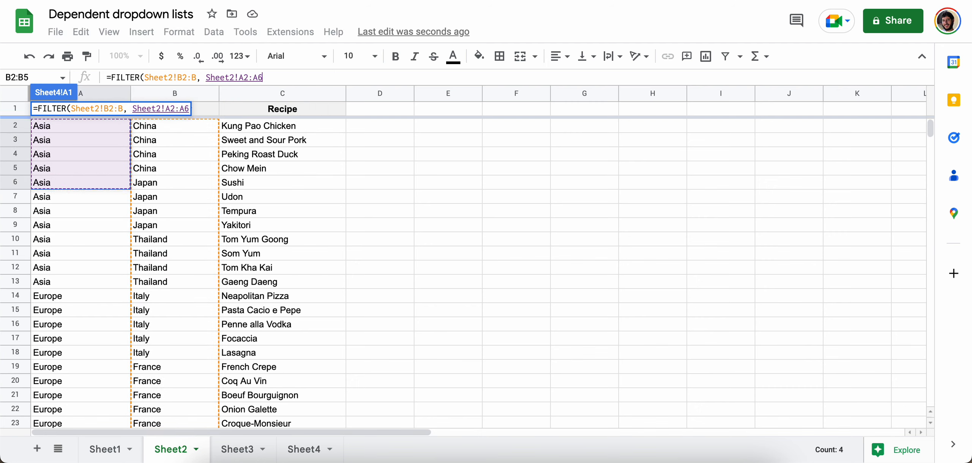
{"action": "key", "text": "BackSpace"}
{"action": "type", "text": "="}
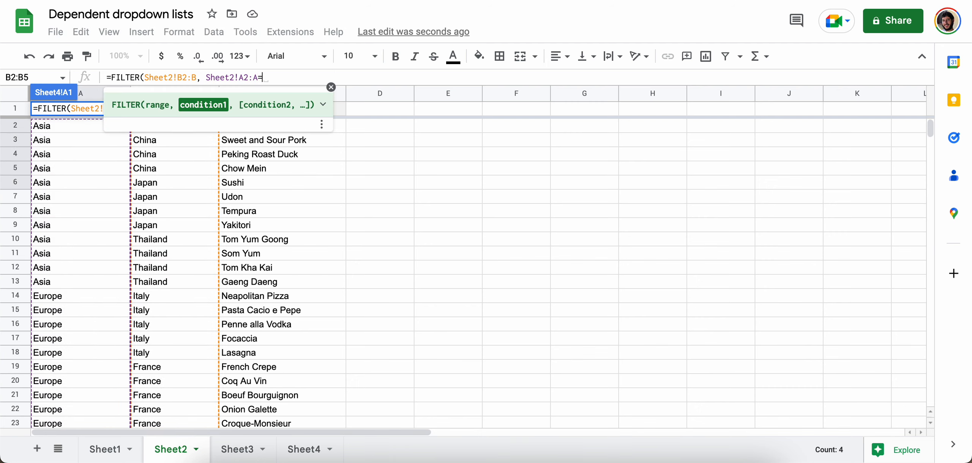
{"action": "left_click", "coordinate": [238, 449]}
{"action": "left_click", "coordinate": [234, 114]}
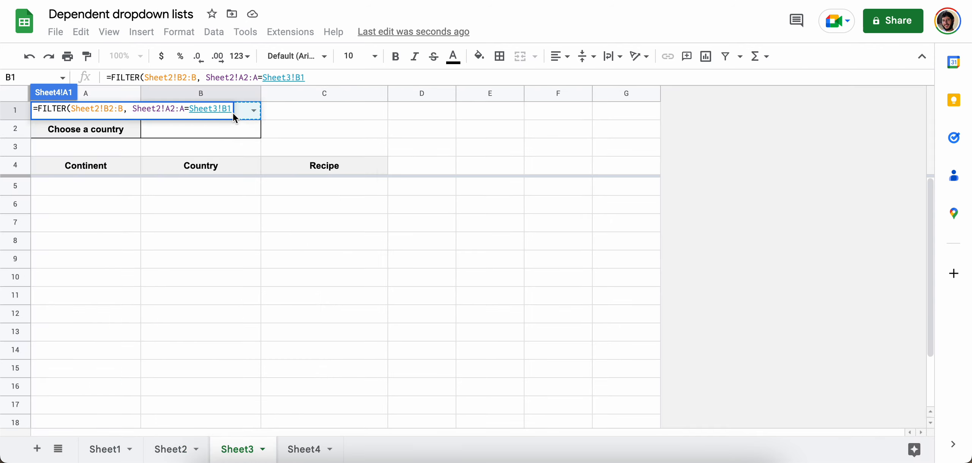
{"action": "key", "text": "Return"}
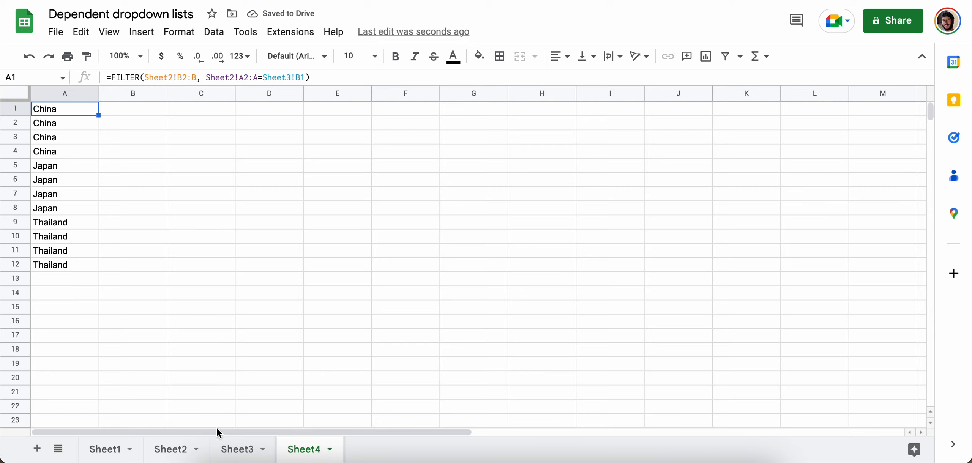
Step: Set the continent in Sheet3's cell B1 to Europe and check the filtered country list on Sheet4
{"action": "left_click", "coordinate": [228, 449]}
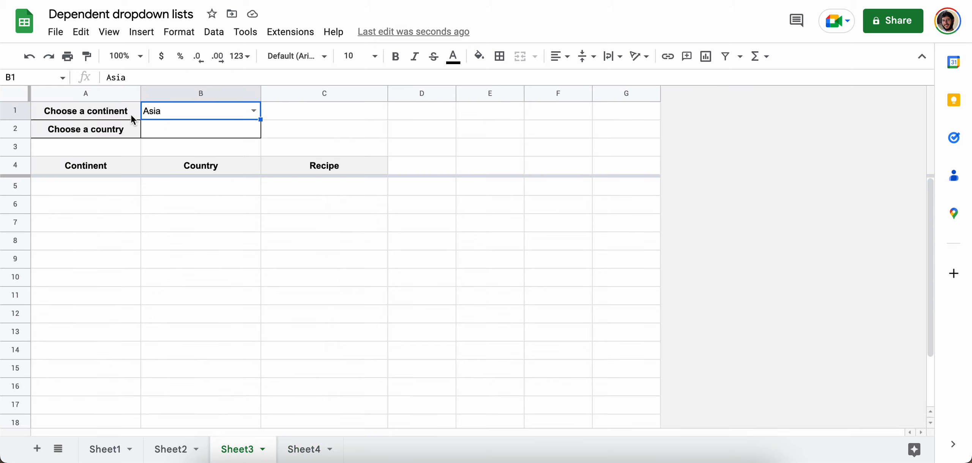
{"action": "left_click", "coordinate": [254, 110]}
{"action": "left_click", "coordinate": [208, 148]}
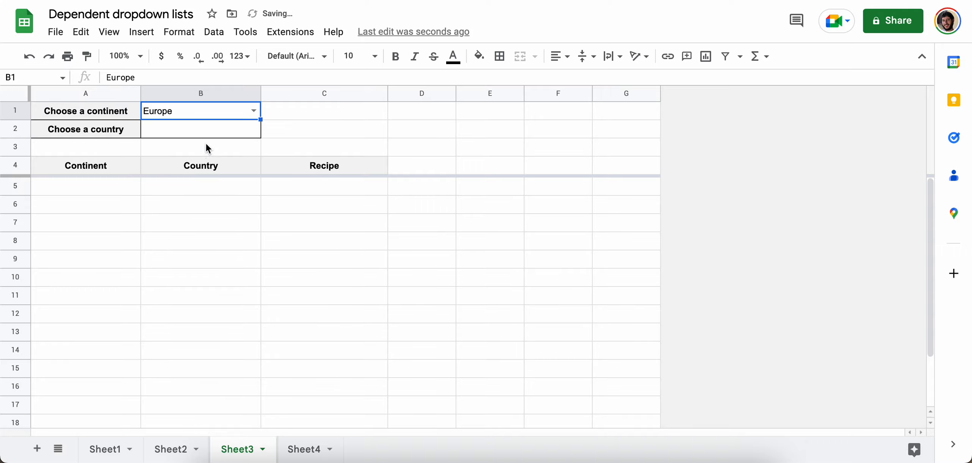
{"action": "left_click", "coordinate": [304, 449]}
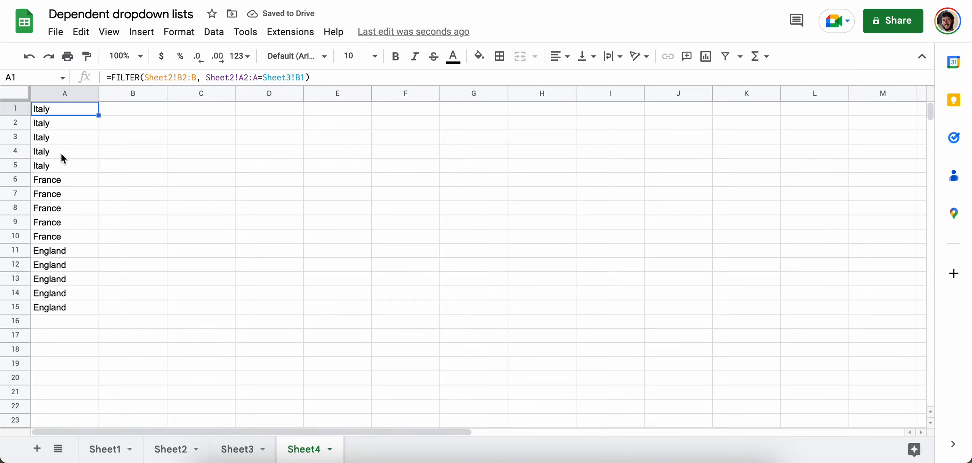
Step: Compare the European country rows in Sheet2's recipe data with the filtered list on Sheet4
{"action": "left_click", "coordinate": [166, 448]}
{"action": "left_click", "coordinate": [195, 292]}
{"action": "scroll", "coordinate": [193, 288], "scroll_direction": "down", "scroll_amount": 6}
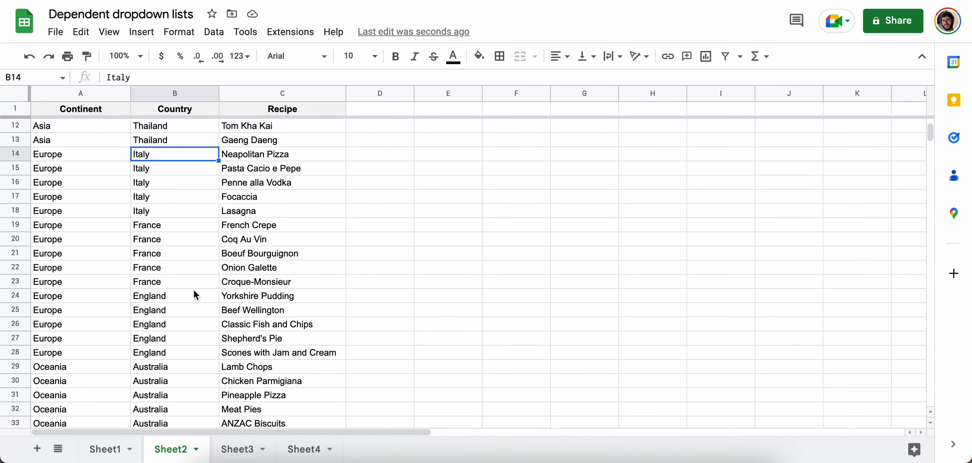
{"action": "scroll", "coordinate": [169, 247], "scroll_direction": "up", "scroll_amount": 6}
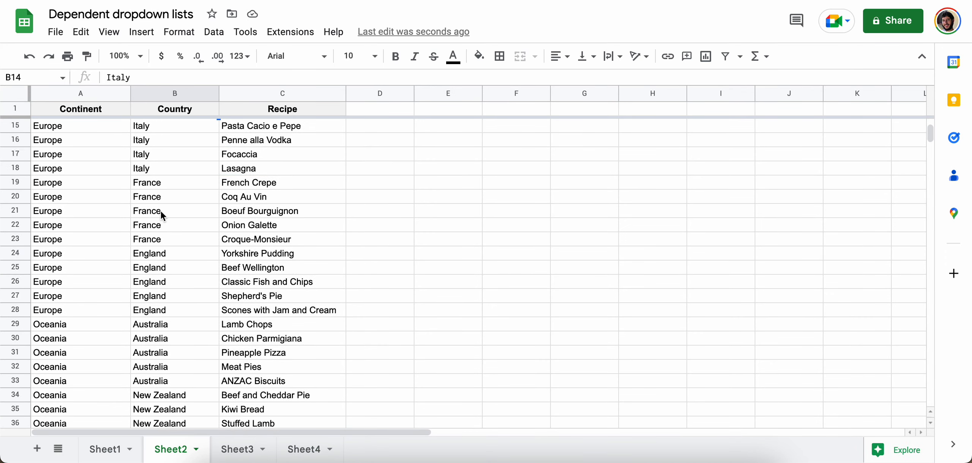
{"action": "left_click", "coordinate": [248, 450]}
{"action": "left_click", "coordinate": [301, 449]}
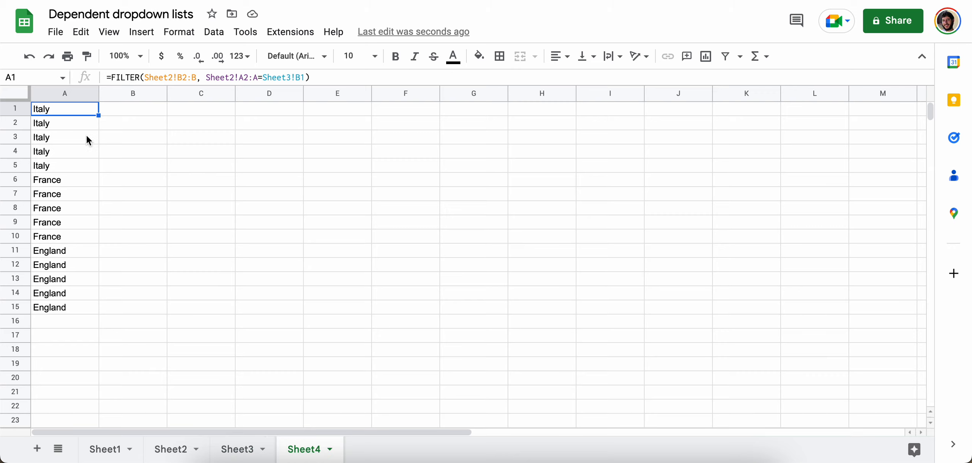
Step: Insert a dropdown in cell B2 of Sheet3 and set its criteria to Dropdown (from a range)
{"action": "left_click", "coordinate": [234, 451]}
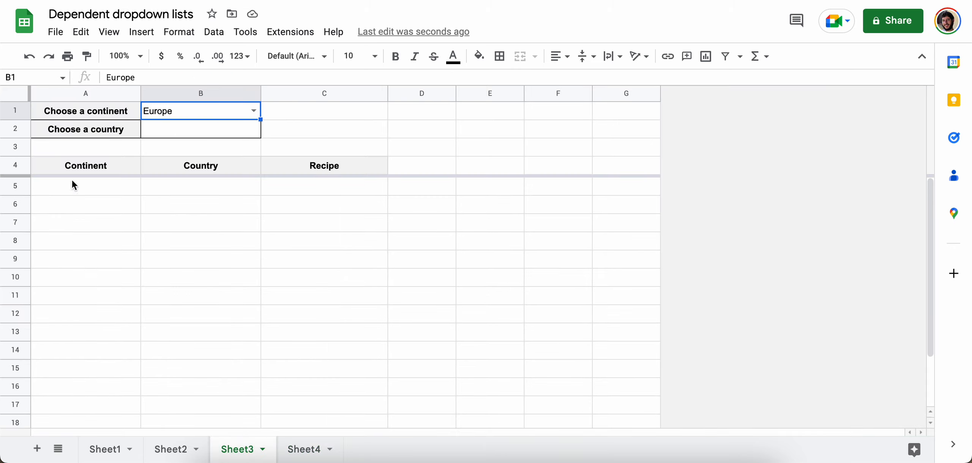
{"action": "left_click", "coordinate": [208, 137]}
{"action": "left_click", "coordinate": [140, 33]}
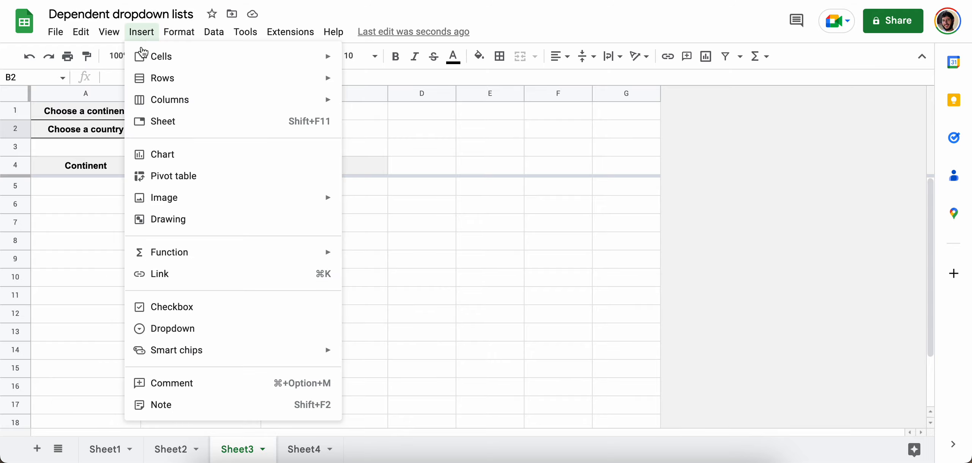
{"action": "left_click", "coordinate": [185, 330]}
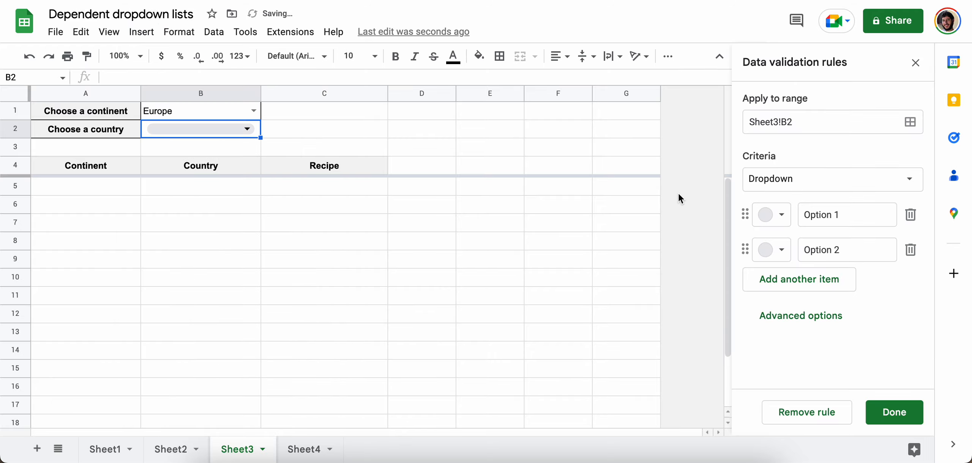
{"action": "left_click", "coordinate": [844, 184]}
{"action": "left_click", "coordinate": [850, 201]}
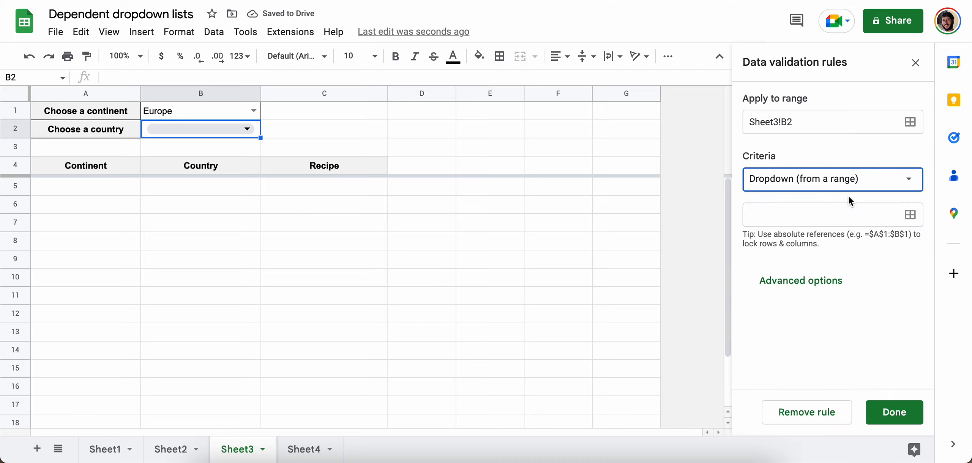
Step: Set the source of the B2 dropdown to the open-ended filtered range Sheet4!A1:A
{"action": "left_click", "coordinate": [910, 215]}
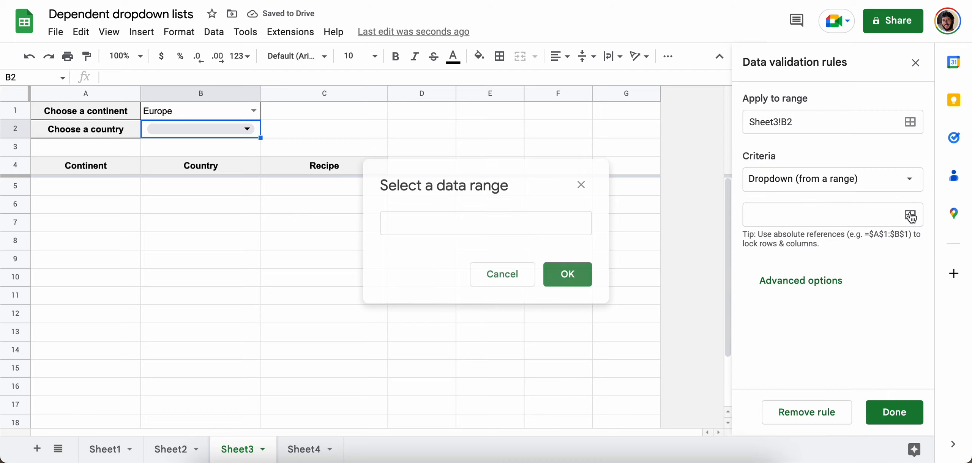
{"action": "left_click", "coordinate": [304, 450]}
{"action": "left_click", "coordinate": [55, 111]}
{"action": "left_click_drag", "start_coordinate": [51, 136], "coordinate": [57, 237]}
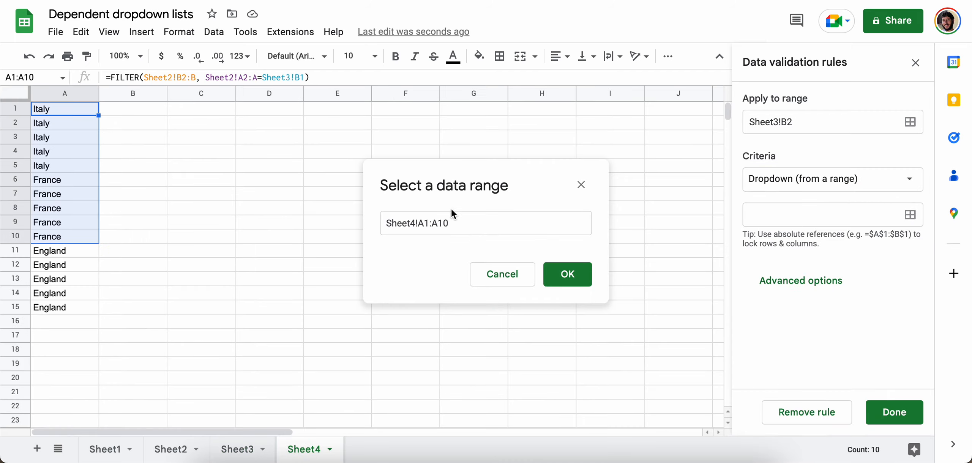
{"action": "left_click", "coordinate": [477, 226]}
{"action": "key", "text": "BackSpace"}
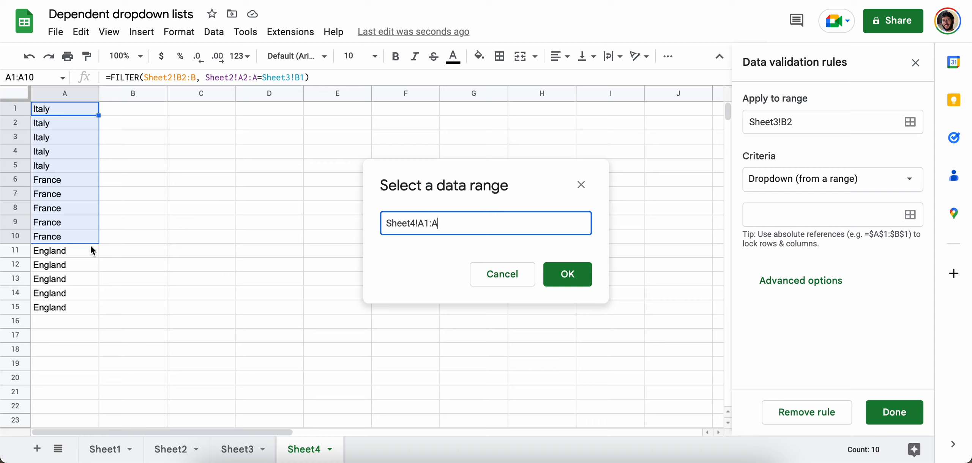
{"action": "left_click", "coordinate": [580, 284]}
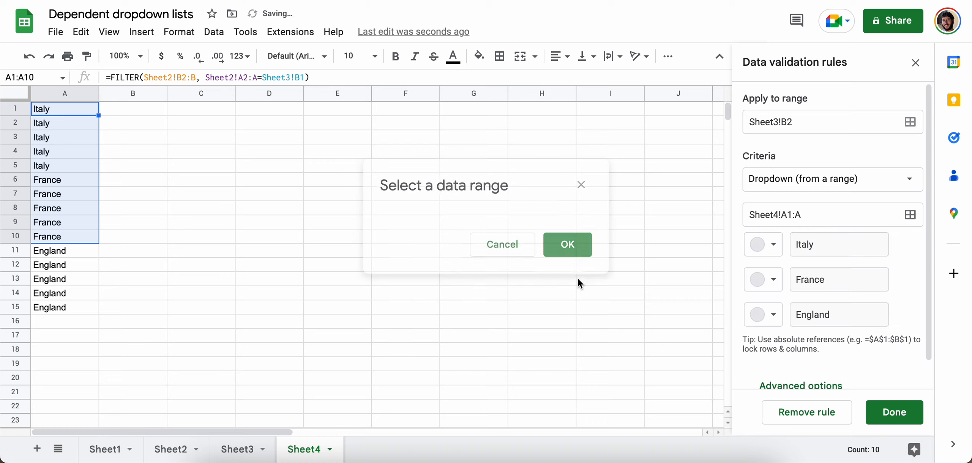
Step: Set the display style of Sheet3's B2 dropdown to Arrow and save the rule
{"action": "left_click", "coordinate": [246, 449]}
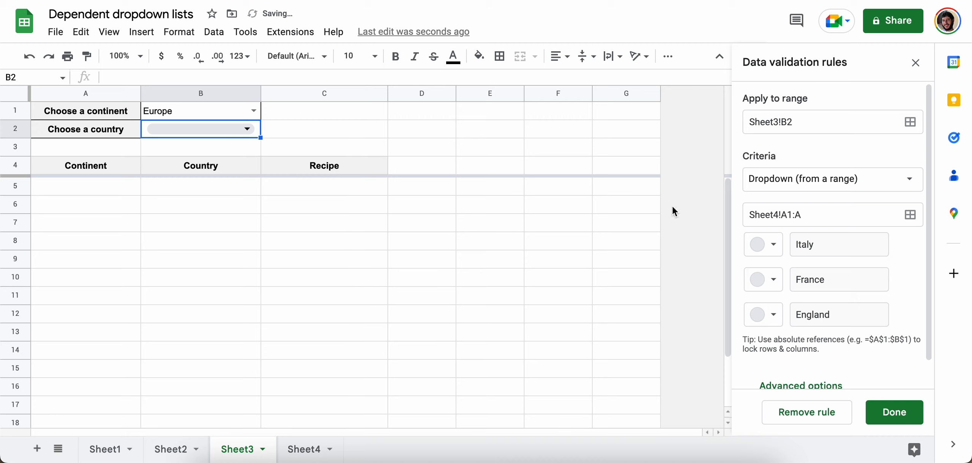
{"action": "scroll", "coordinate": [798, 288], "scroll_direction": "down", "scroll_amount": 6}
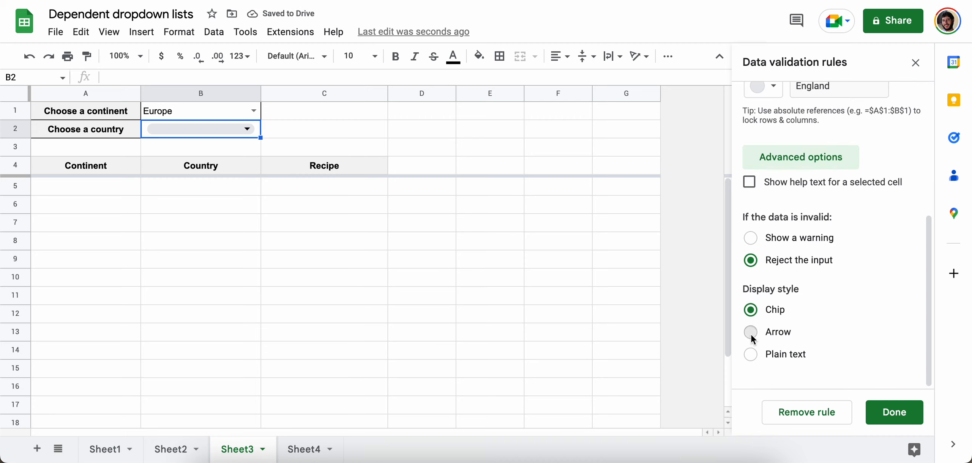
{"action": "left_click", "coordinate": [751, 332]}
{"action": "left_click", "coordinate": [894, 413]}
Step: Check the countries offered in B2 for Europe, and again with the continent in B1 set to Asia
{"action": "left_click", "coordinate": [254, 129]}
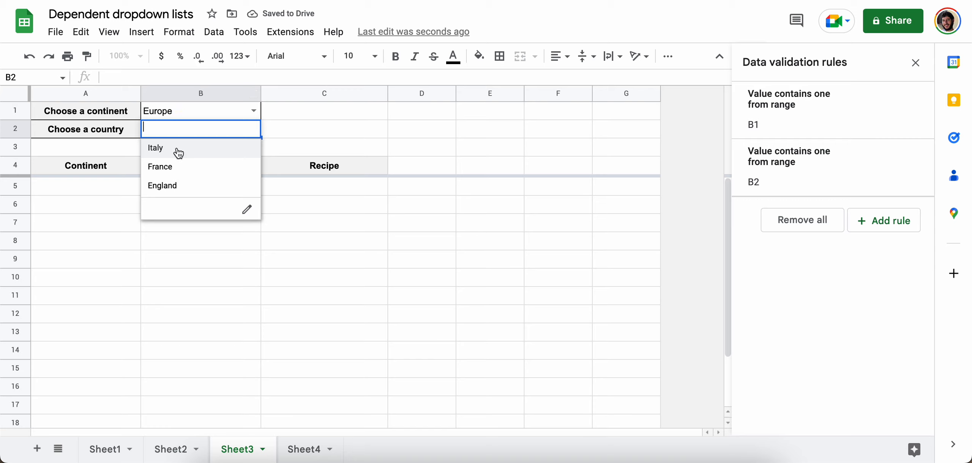
{"action": "left_click", "coordinate": [267, 142]}
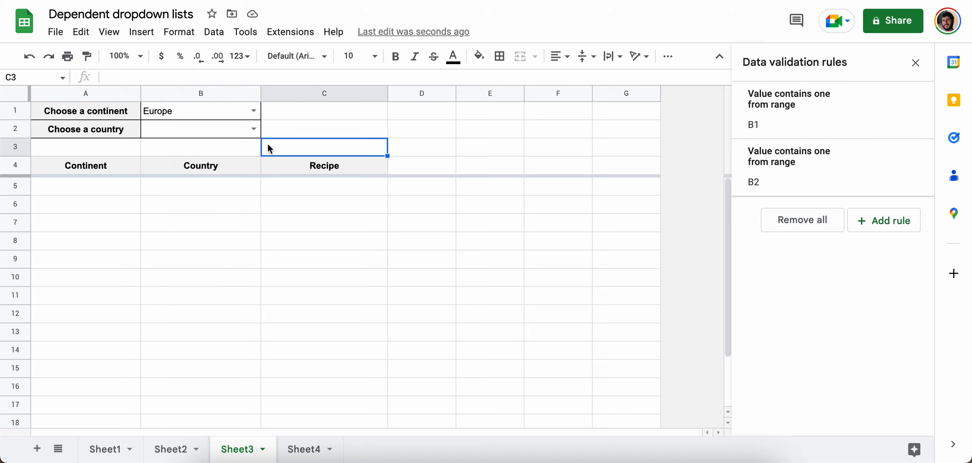
{"action": "left_click", "coordinate": [246, 110]}
{"action": "left_click", "coordinate": [251, 112]}
{"action": "left_click", "coordinate": [217, 129]}
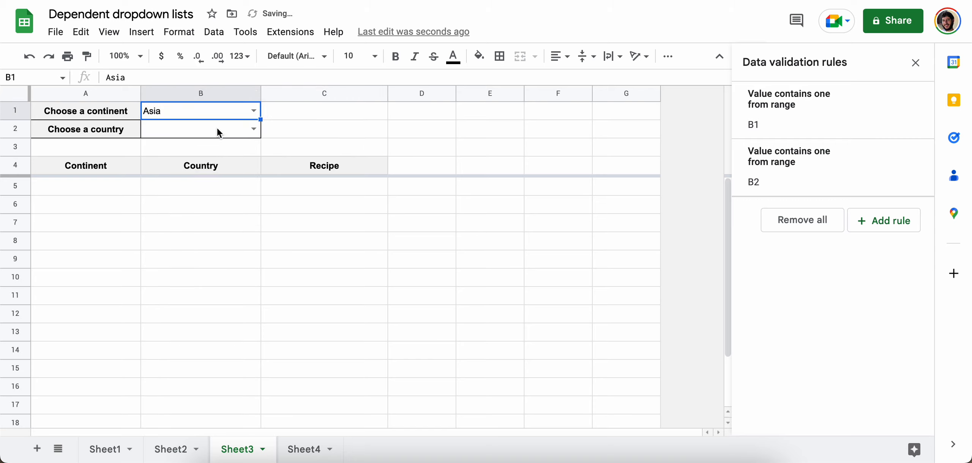
{"action": "left_click", "coordinate": [257, 133]}
{"action": "left_click", "coordinate": [266, 144]}
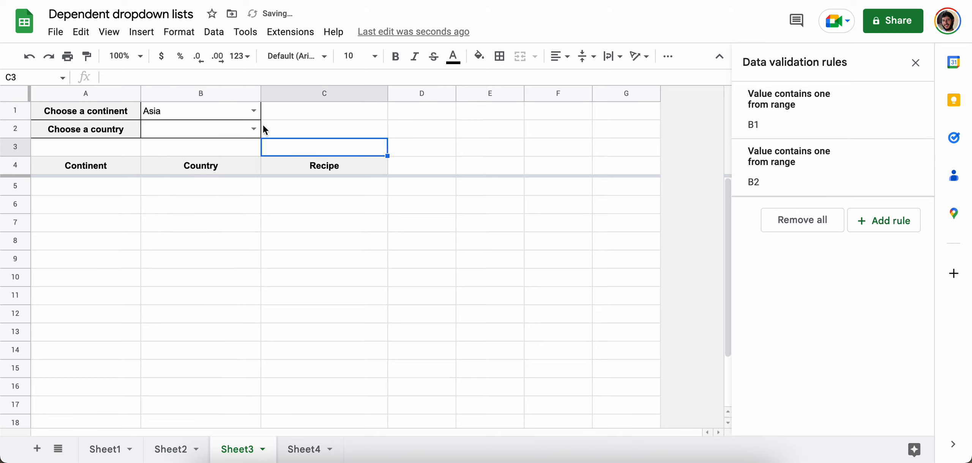
Step: Choose Oceania as the continent in B1 and Australia as the country in B2, and select cell A5
{"action": "left_click", "coordinate": [252, 111]}
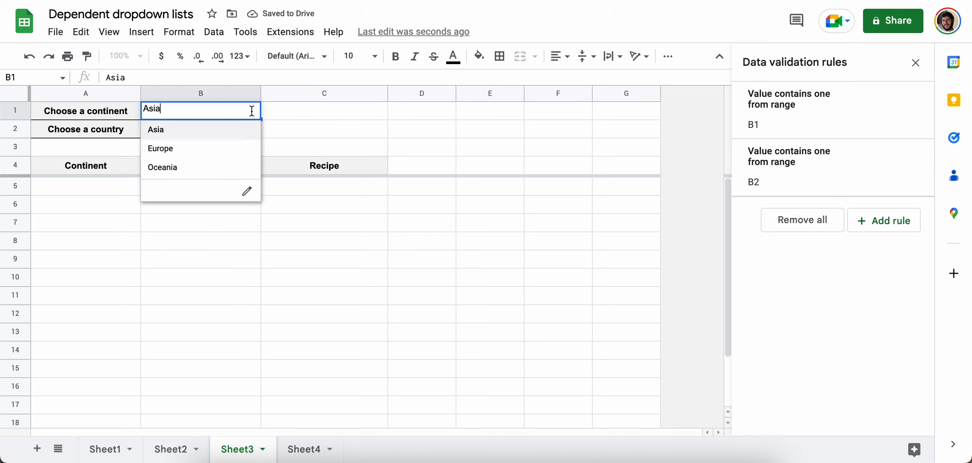
{"action": "left_click", "coordinate": [208, 169]}
{"action": "left_click", "coordinate": [252, 131]}
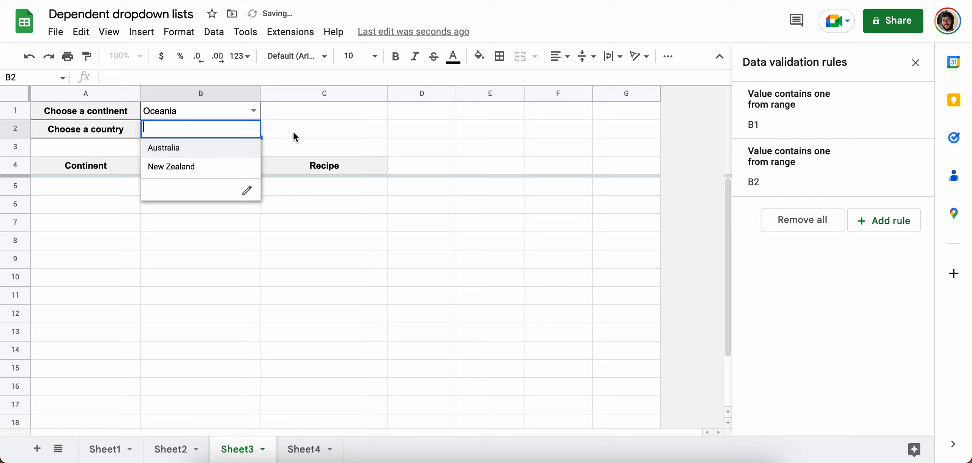
{"action": "left_click", "coordinate": [184, 152]}
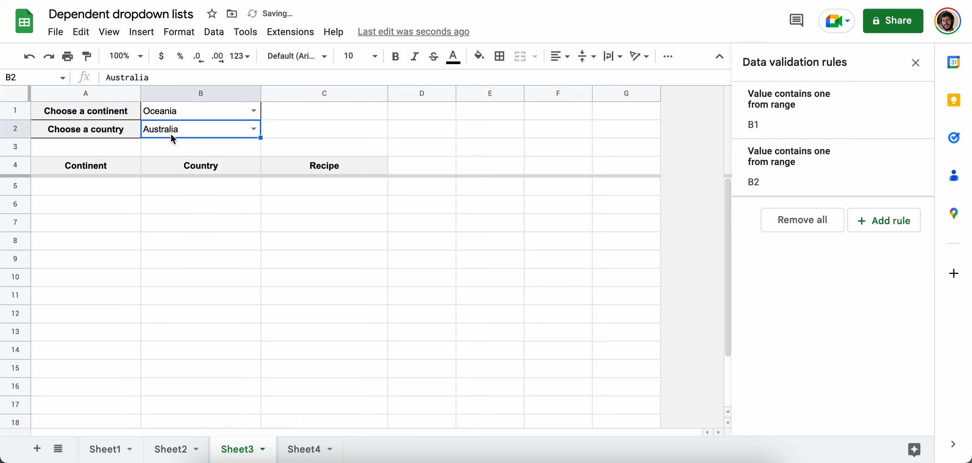
{"action": "left_click", "coordinate": [81, 194]}
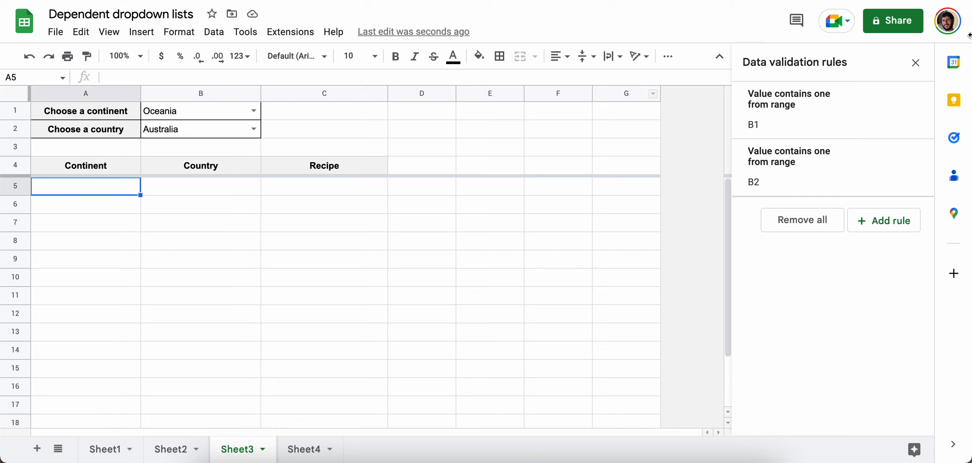
Step: Begin a FILTER formula in Sheet3's cell A5 using the open-ended range Sheet2!A2:C
{"action": "left_click", "coordinate": [915, 63]}
{"action": "type", "text": "=FILTER("}
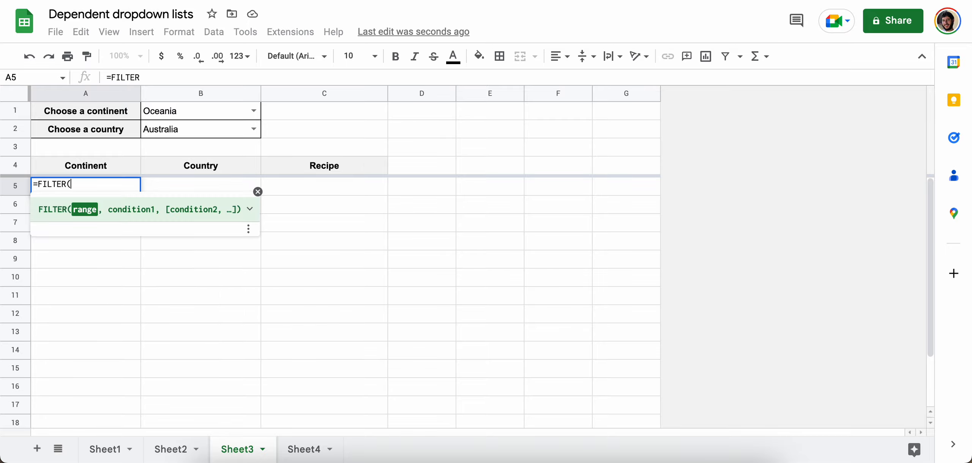
{"action": "left_click", "coordinate": [173, 450]}
{"action": "left_click_drag", "start_coordinate": [76, 126], "coordinate": [284, 250]}
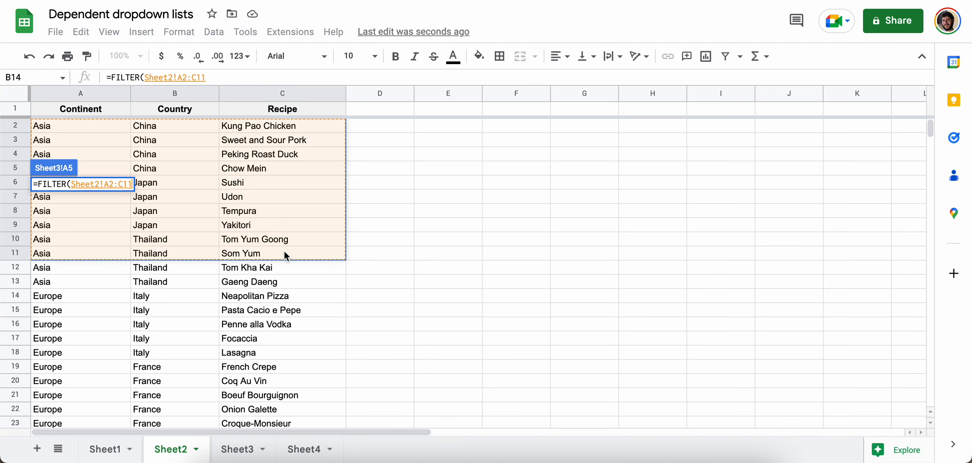
{"action": "left_click", "coordinate": [217, 78]}
{"action": "key", "text": "BackSpace"}
{"action": "key", "text": "BackSpace"}
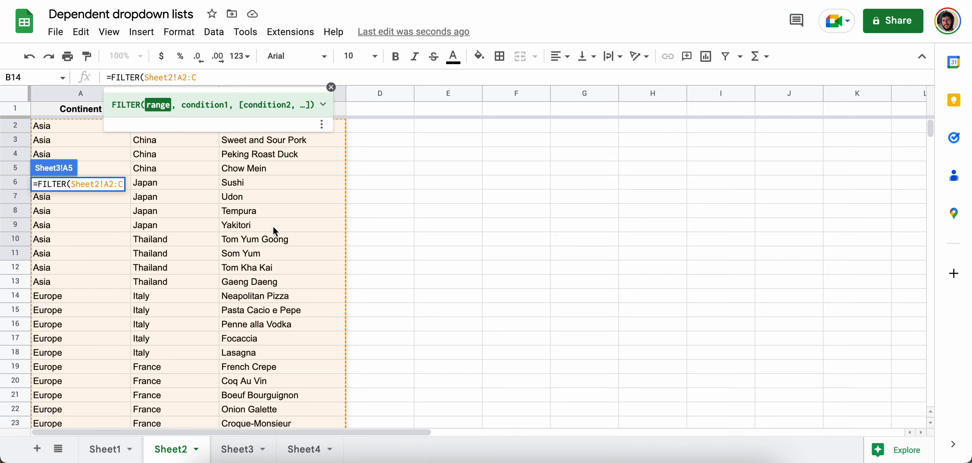
{"action": "scroll", "coordinate": [277, 243], "scroll_direction": "down", "scroll_amount": 10}
{"action": "scroll", "coordinate": [277, 244], "scroll_direction": "up", "scroll_amount": 10}
Step: Add Sheet2!B2:B, the country column, as the condition range of the FILTER formula
{"action": "type", "text": ", S"}
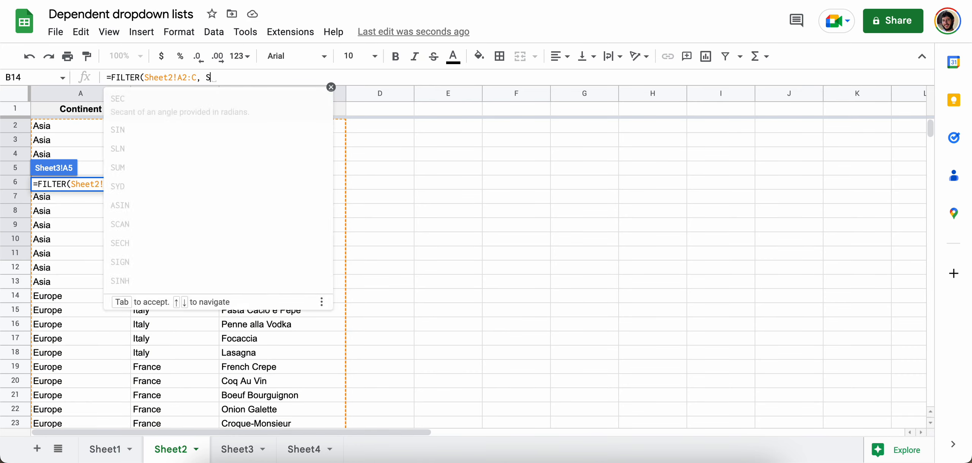
{"action": "type", "text": "heet!B2:B"}
{"action": "key", "text": "Left"}
{"action": "key", "text": "Left"}
{"action": "key", "text": "Left"}
{"action": "key", "text": "Left"}
{"action": "key", "text": "Left"}
{"action": "type", "text": "2"}
{"action": "key", "text": "End"}
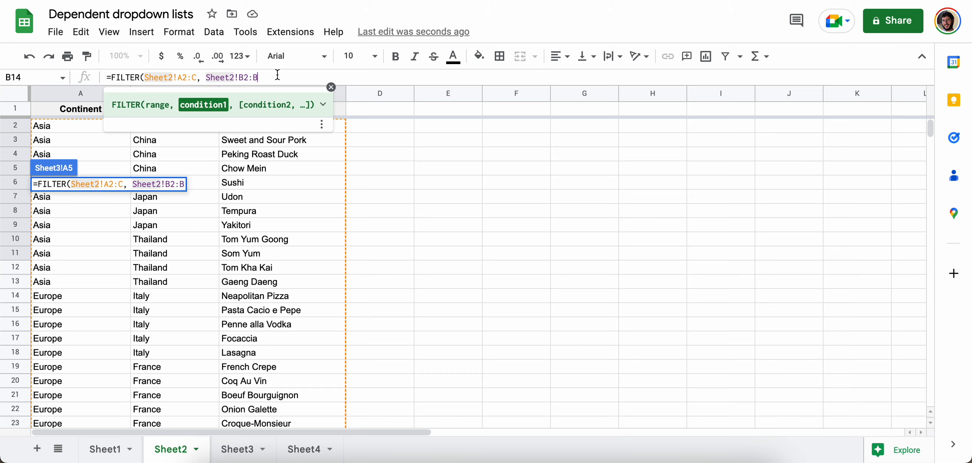
Step: Match the condition range to the country chosen in Sheet3's cell B2 and complete the formula
{"action": "type", "text": "="}
{"action": "left_click", "coordinate": [243, 450]}
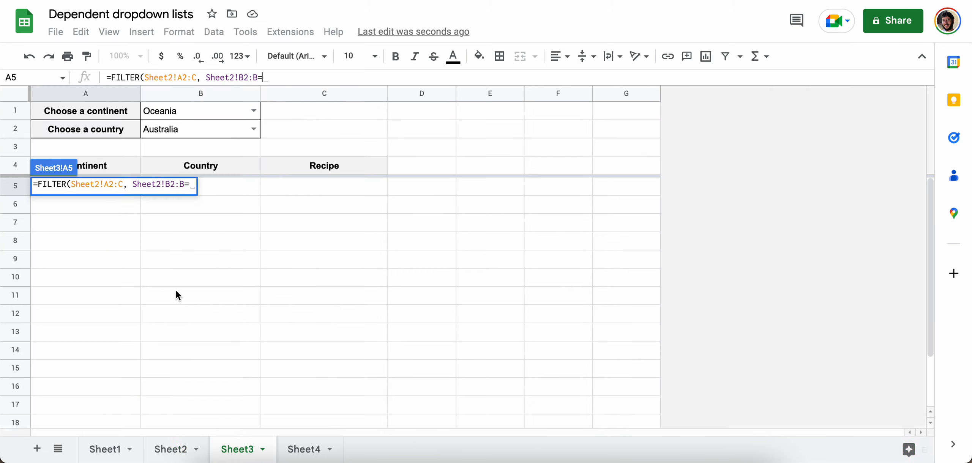
{"action": "left_click", "coordinate": [190, 131]}
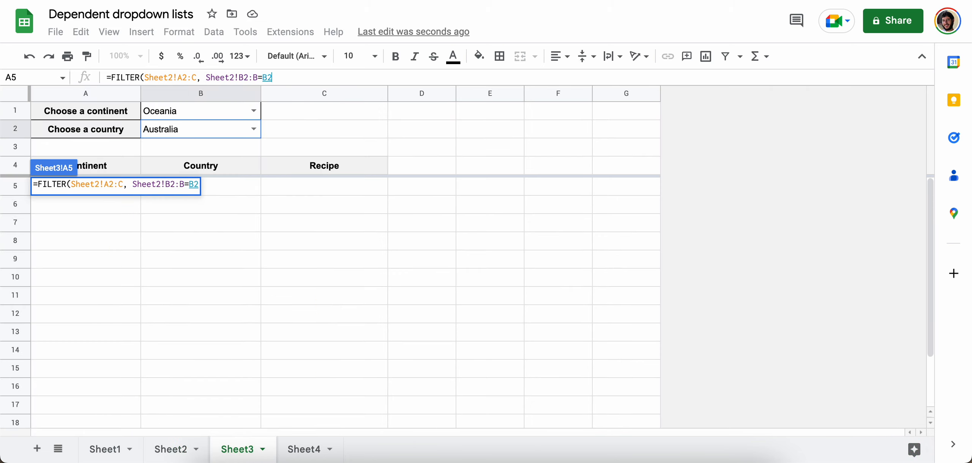
{"action": "type", "text": ")"}
{"action": "key", "text": "Return"}
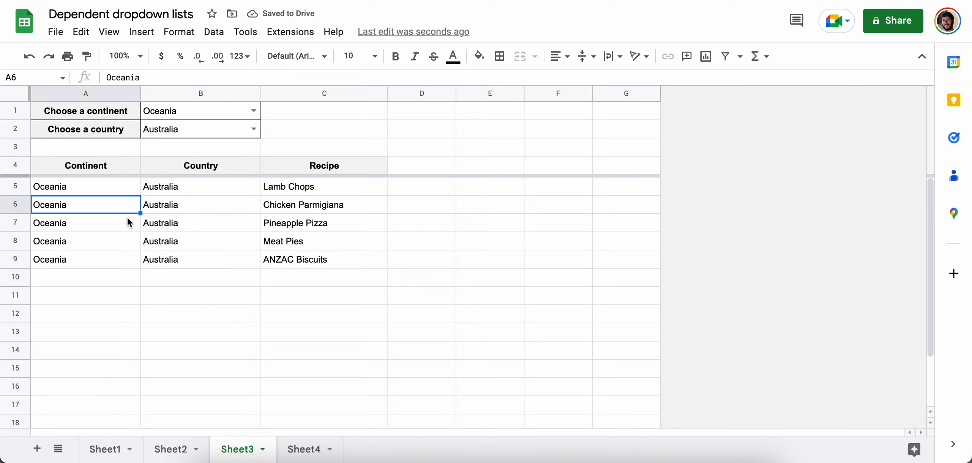
Step: Choose Asia as the continent in B1 and China as the country in B2 to test the recipe table
{"action": "left_click", "coordinate": [253, 111]}
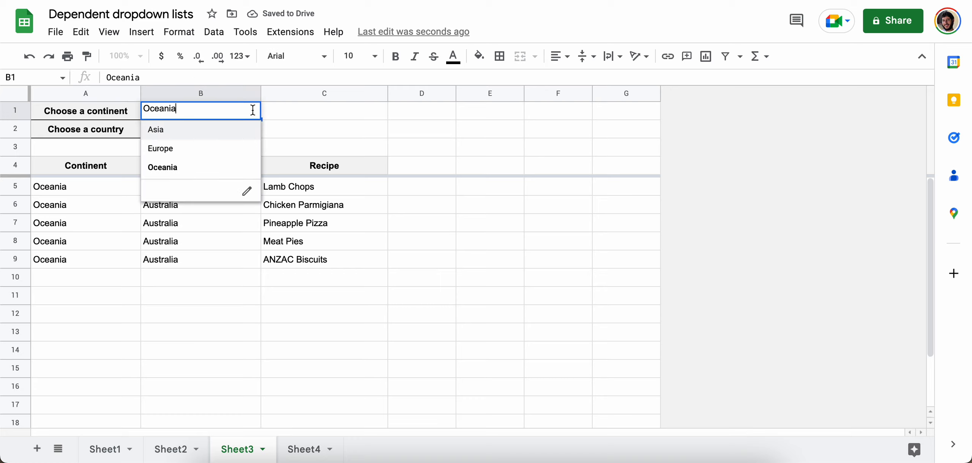
{"action": "left_click", "coordinate": [208, 127]}
{"action": "left_click", "coordinate": [223, 129]}
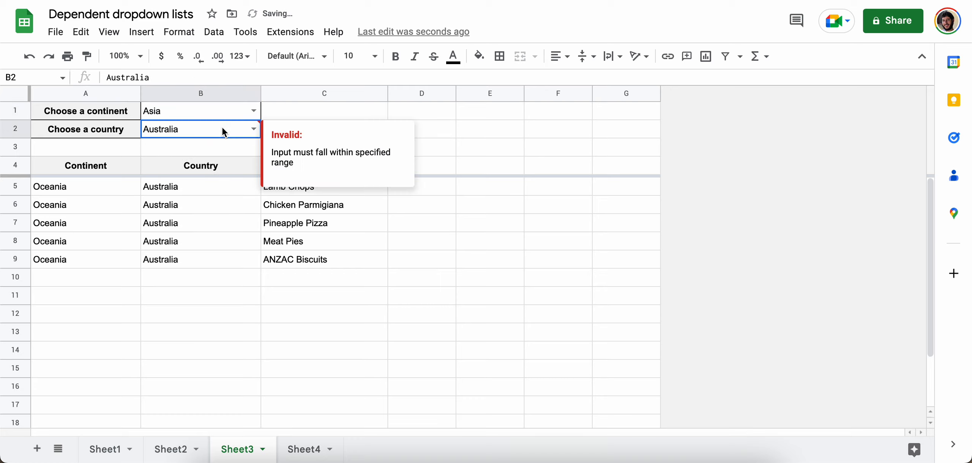
{"action": "left_click", "coordinate": [254, 130]}
{"action": "left_click", "coordinate": [208, 149]}
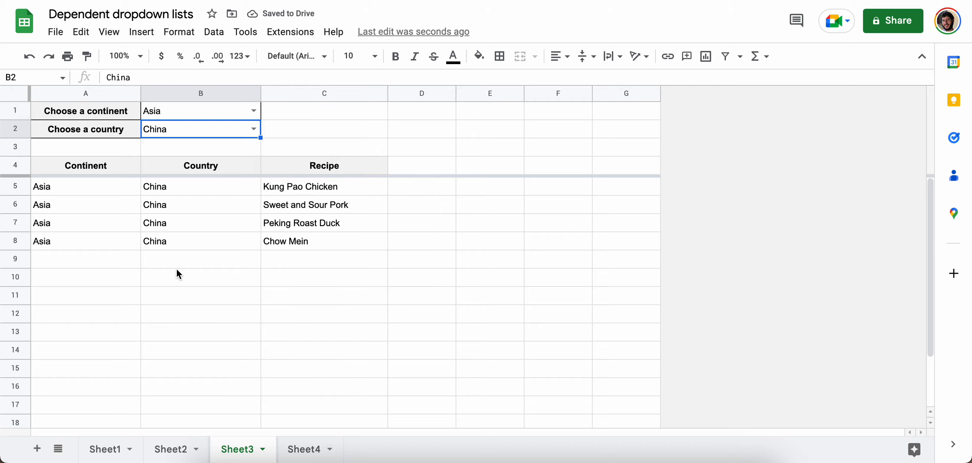
Step: Hide the Sheet4 helper sheet that holds the filtered country list
{"action": "left_click", "coordinate": [169, 450]}
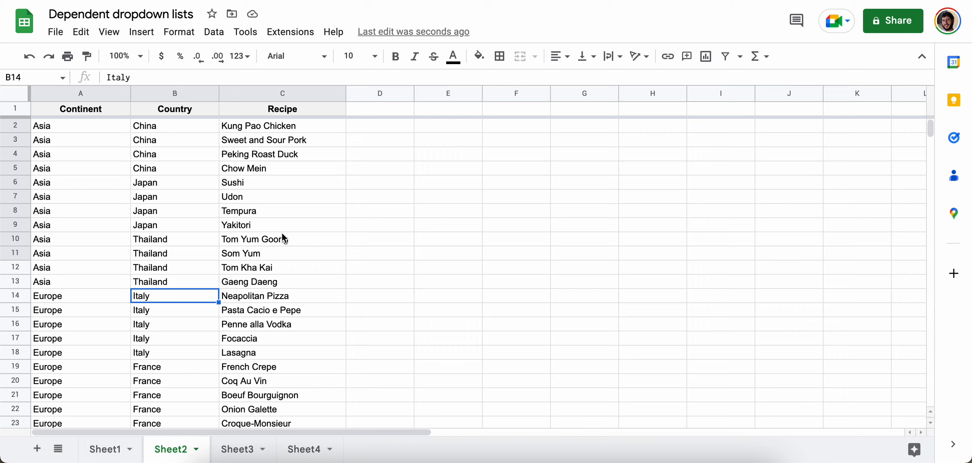
{"action": "left_click", "coordinate": [226, 444]}
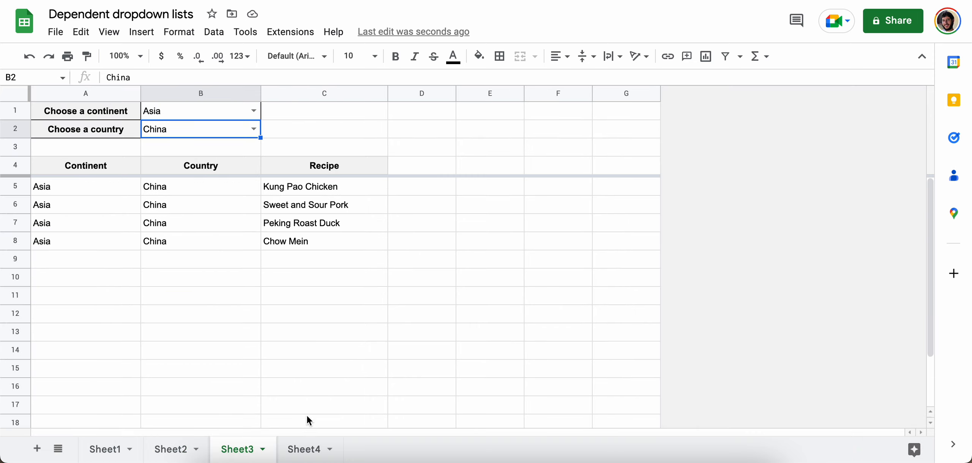
{"action": "left_click", "coordinate": [308, 452]}
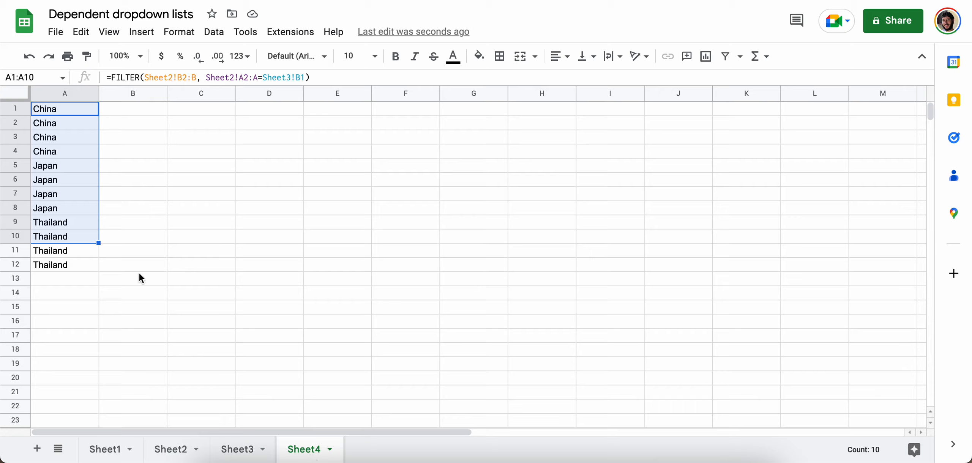
{"action": "left_click", "coordinate": [63, 241]}
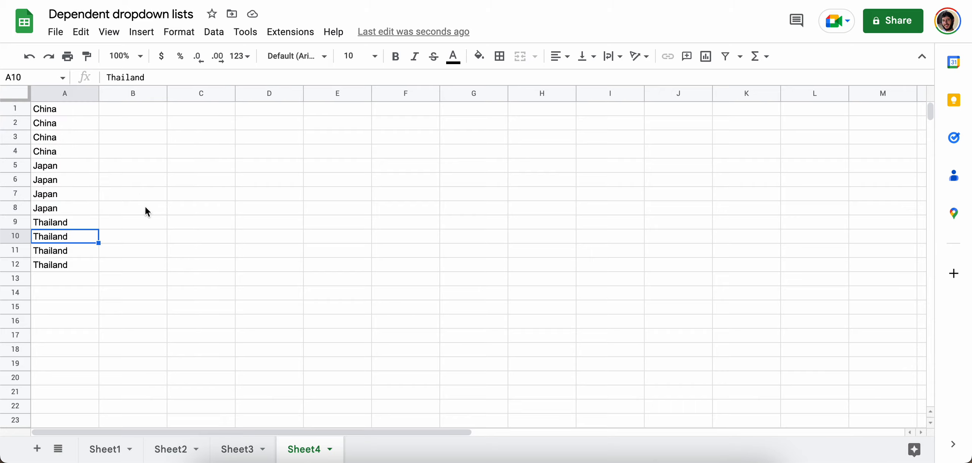
{"action": "left_click", "coordinate": [234, 452]}
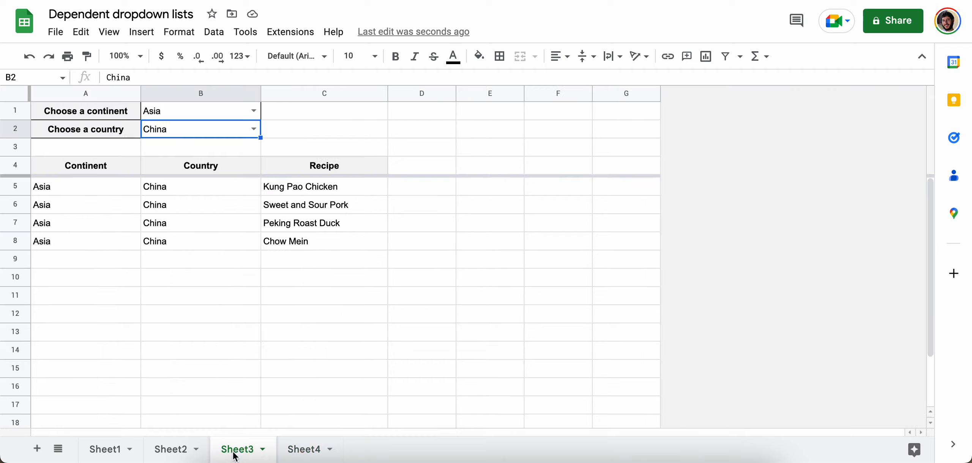
{"action": "left_click", "coordinate": [301, 450]}
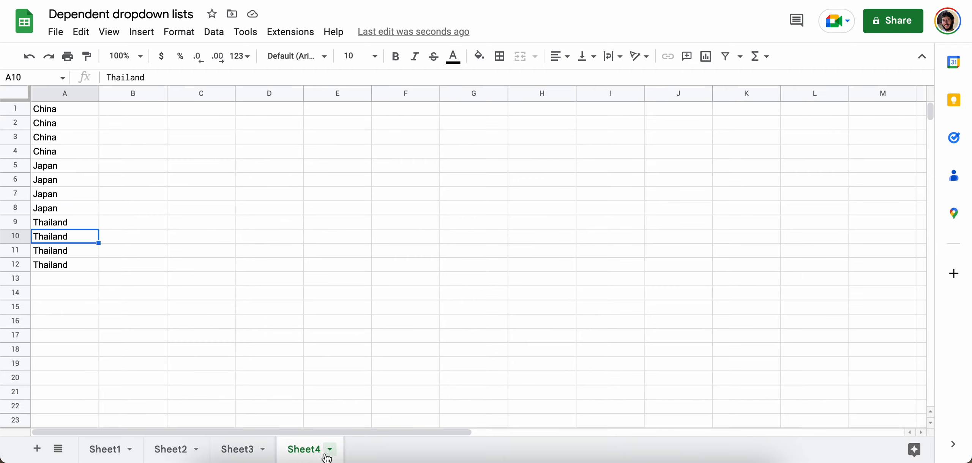
{"action": "left_click", "coordinate": [330, 449]}
{"action": "left_click", "coordinate": [309, 343]}
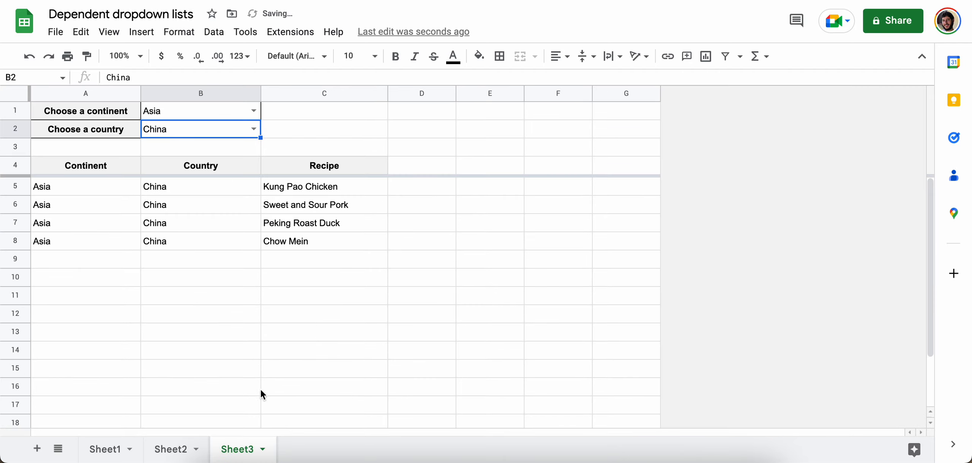
Step: Choose Europe as the continent in Sheet3's B1 and Italy as the country in B2
{"action": "left_click", "coordinate": [183, 451]}
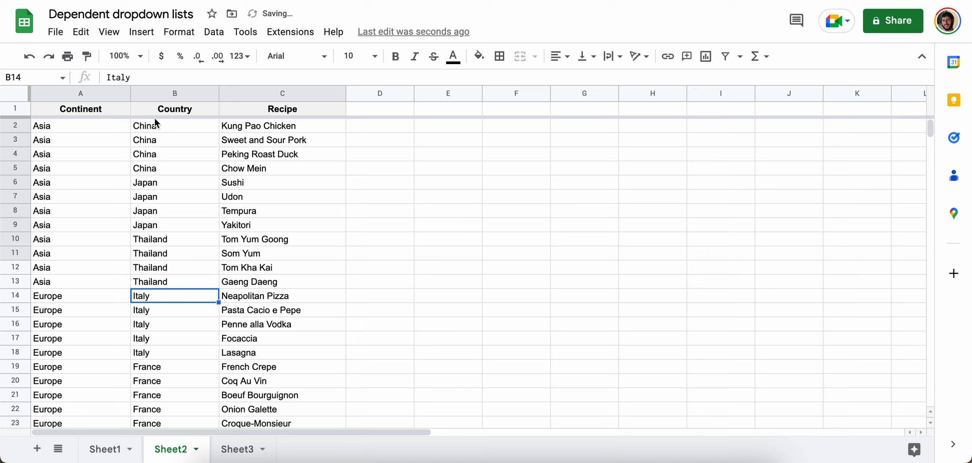
{"action": "left_click", "coordinate": [243, 450]}
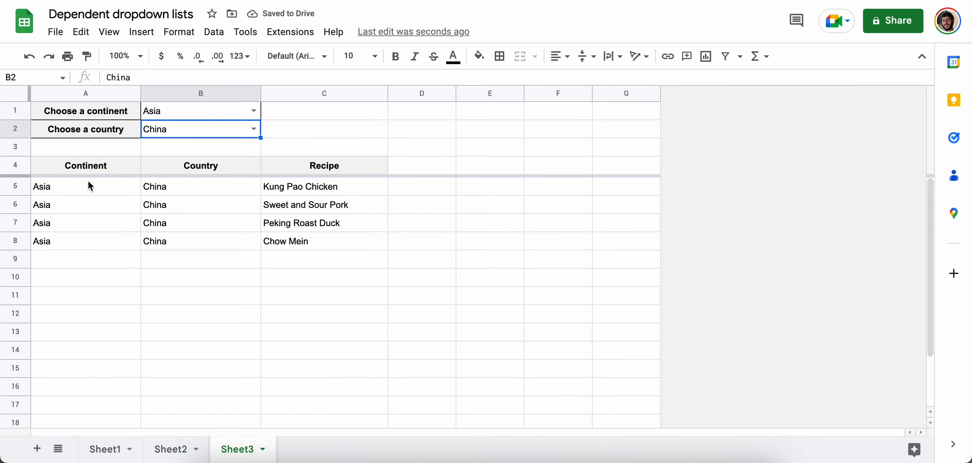
{"action": "left_click", "coordinate": [253, 111]}
{"action": "left_click", "coordinate": [190, 152]}
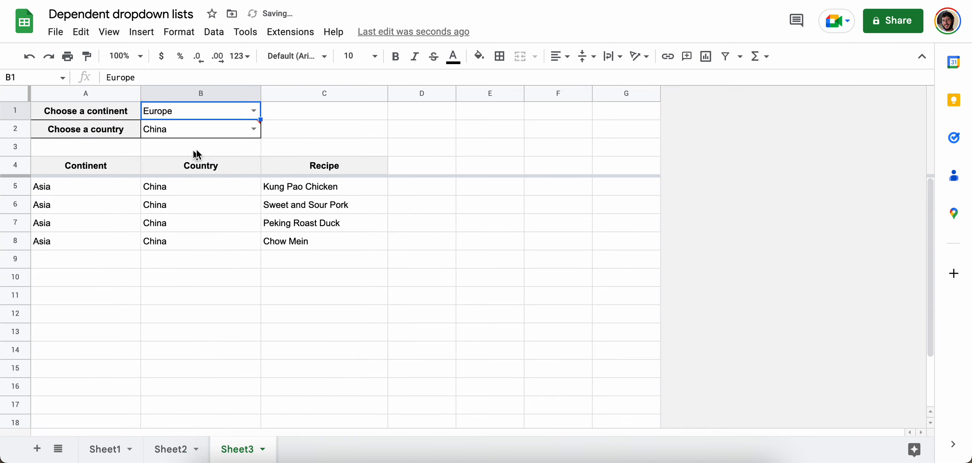
{"action": "left_click", "coordinate": [253, 130]}
{"action": "left_click", "coordinate": [193, 151]}
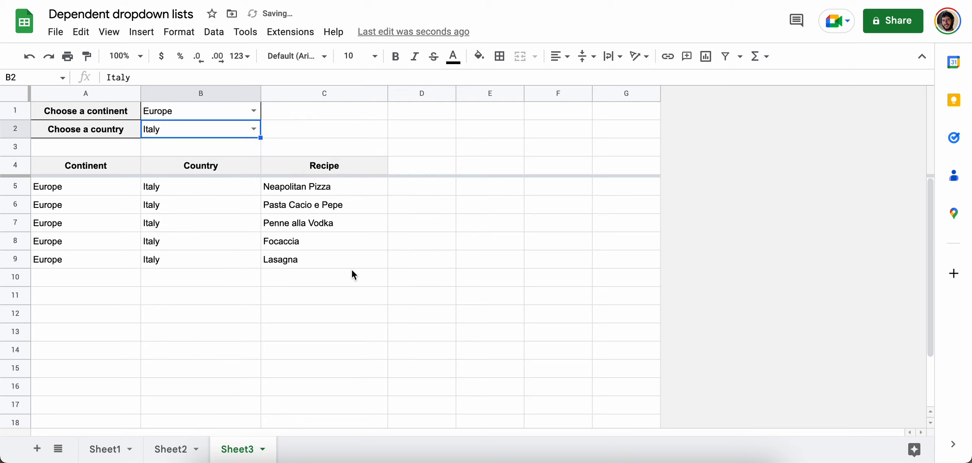
Step: Check the options offered by the country dropdown in B2 and the continent dropdown in B1 without changing either selection
{"action": "left_click", "coordinate": [252, 130]}
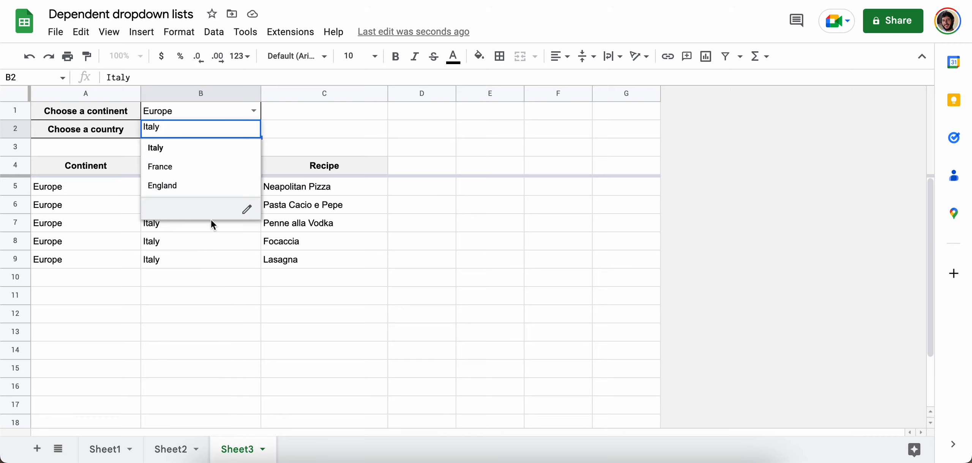
{"action": "left_click", "coordinate": [286, 124]}
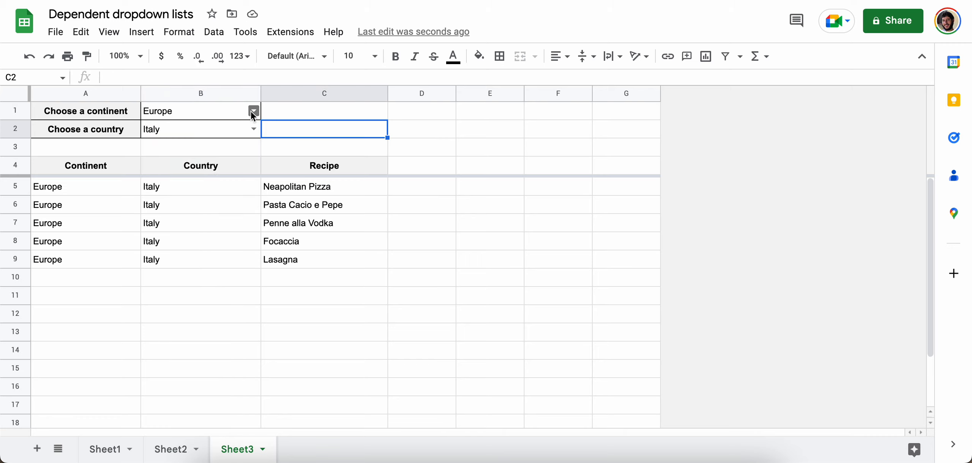
{"action": "left_click", "coordinate": [253, 111]}
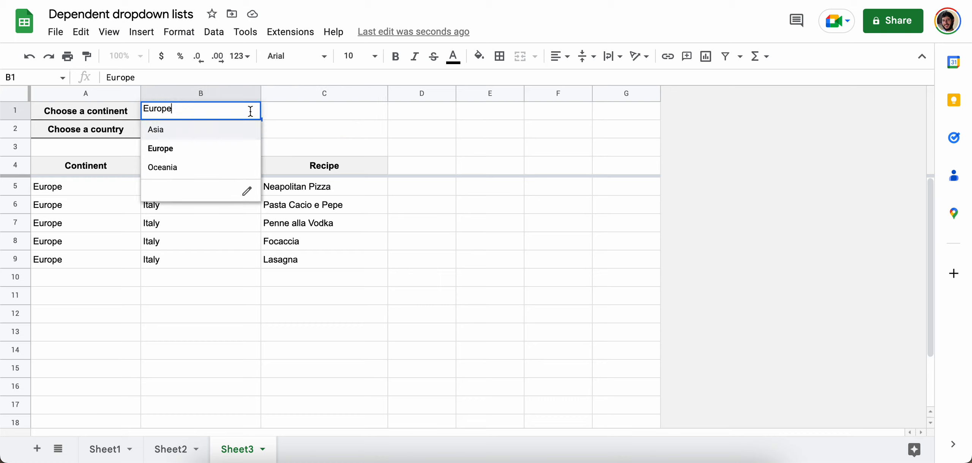
{"action": "left_click", "coordinate": [295, 131]}
{"action": "left_click", "coordinate": [254, 130]}
{"action": "left_click", "coordinate": [306, 133]}
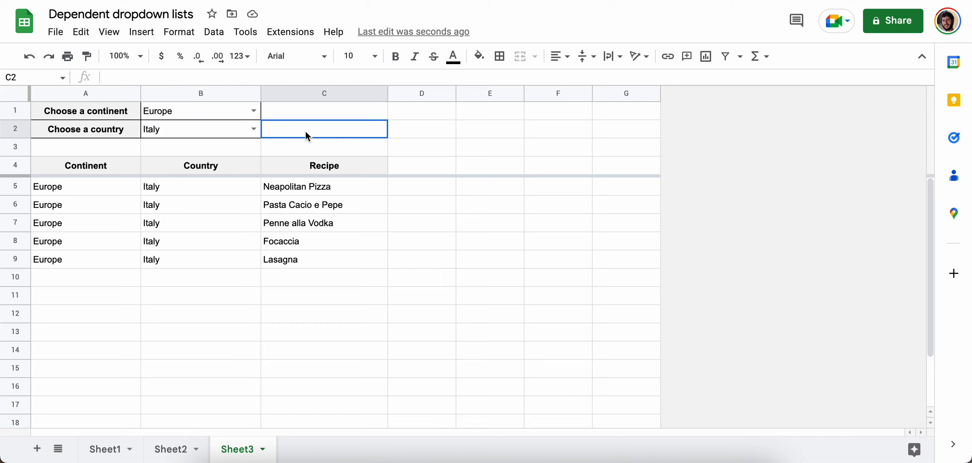